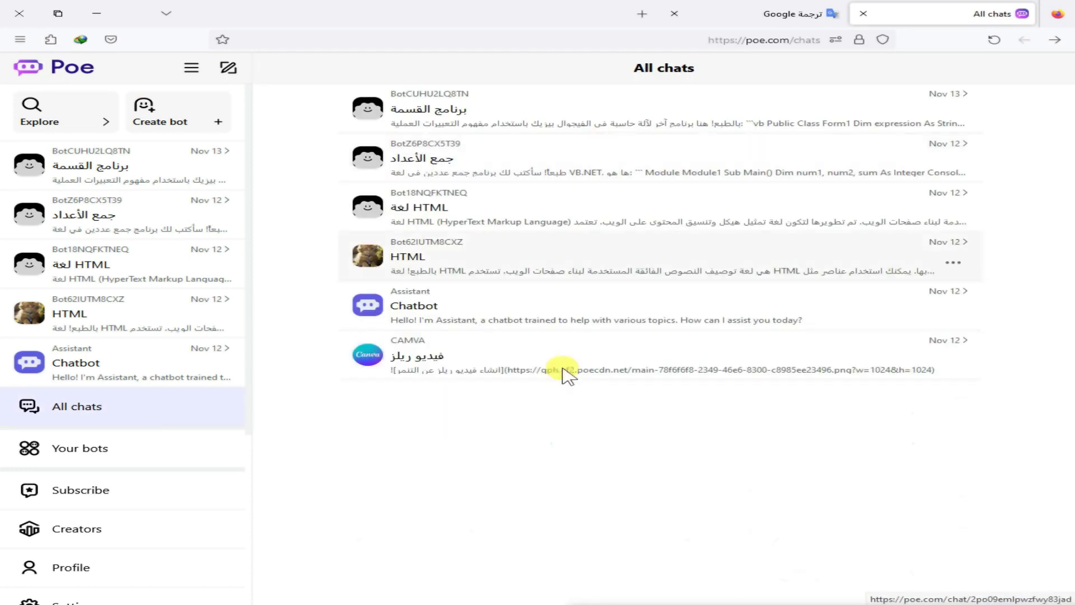
# Step: Open and dismiss the Your bots dialog, and look over the start page for a new chat
pyautogui.click(116, 458)
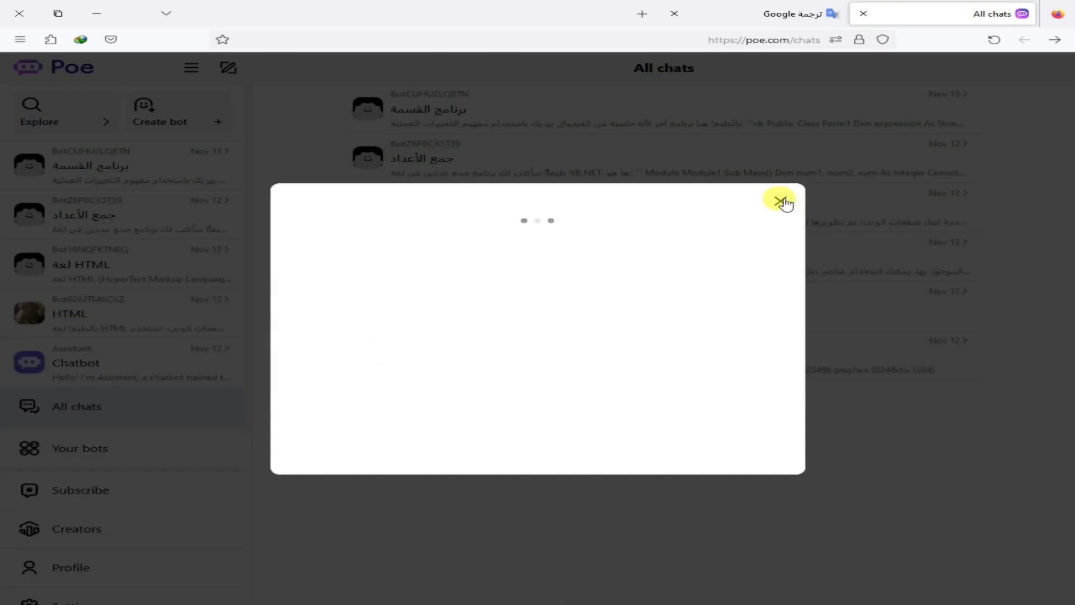
pyautogui.click(780, 200)
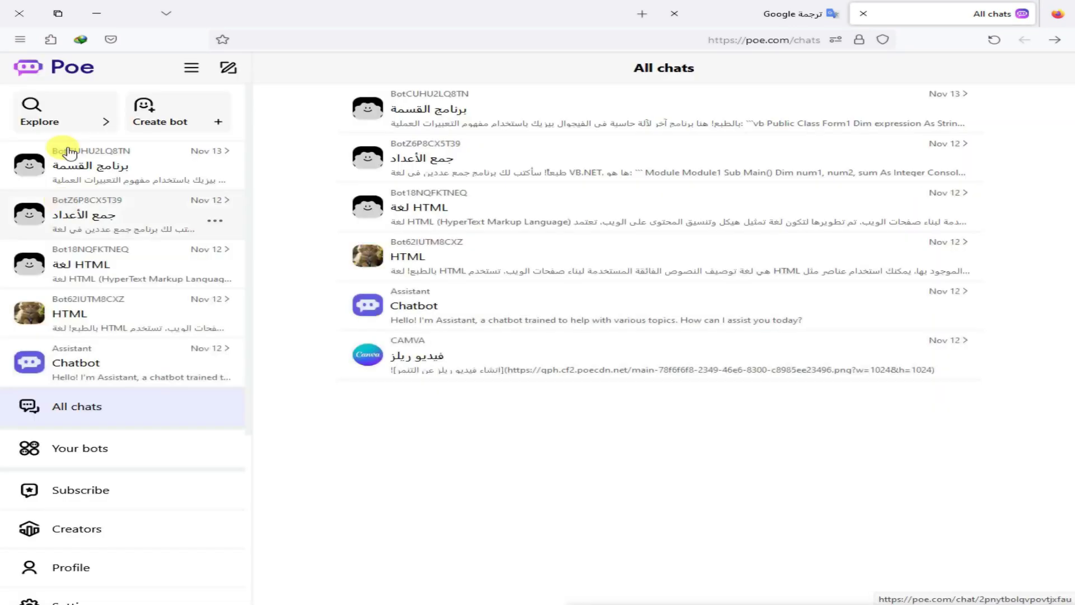
pyautogui.click(227, 71)
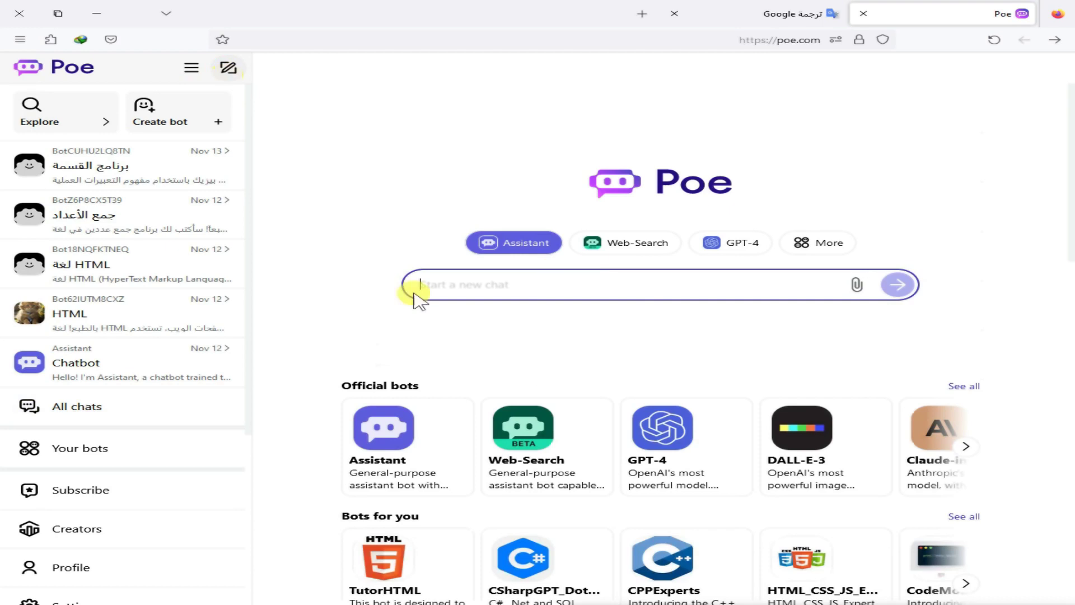
pyautogui.click(595, 278)
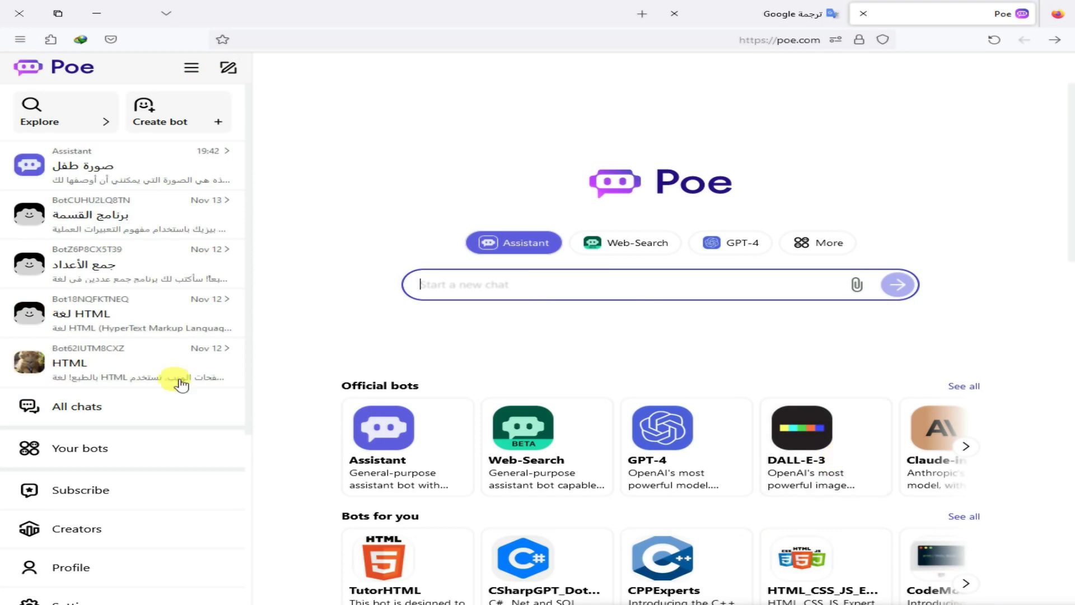
pyautogui.scroll(-1, 504, 288)
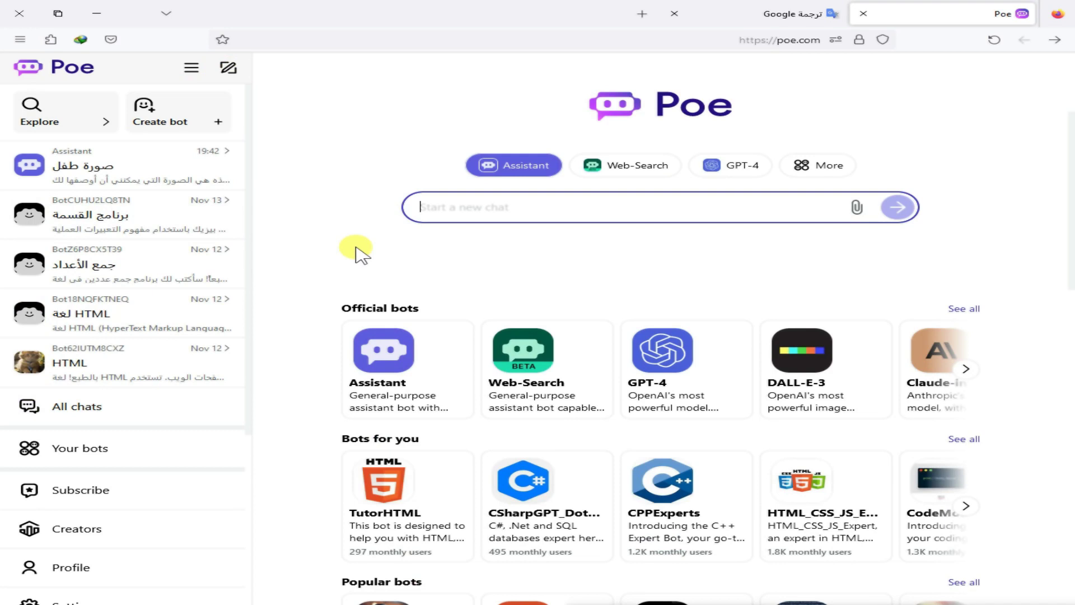
# Step: Open the form for creating a new bot and review the handle's length requirement
pyautogui.click(166, 120)
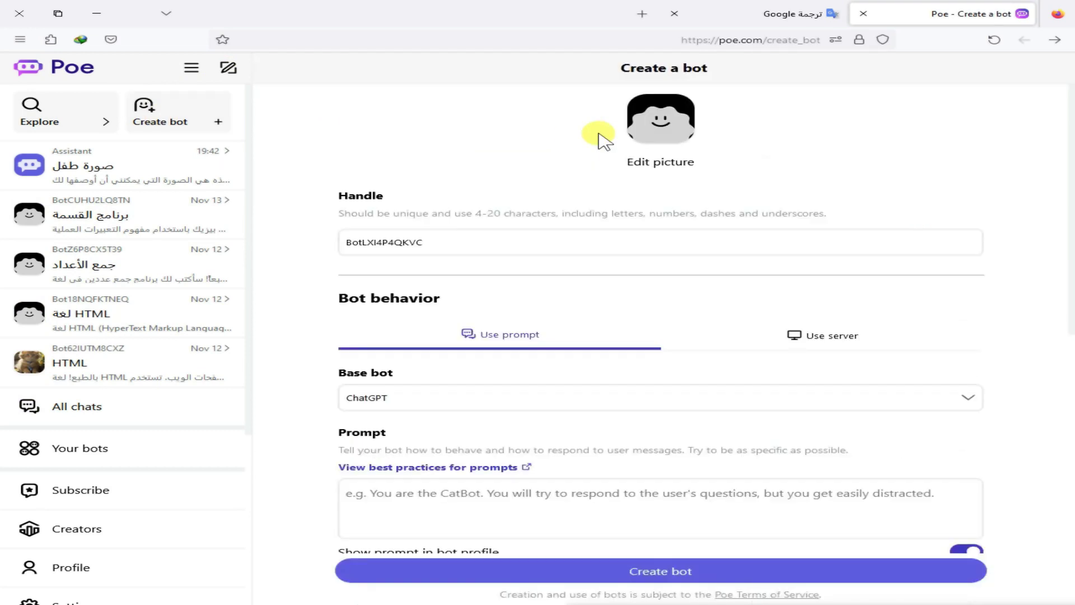
pyautogui.doubleClick(373, 196)
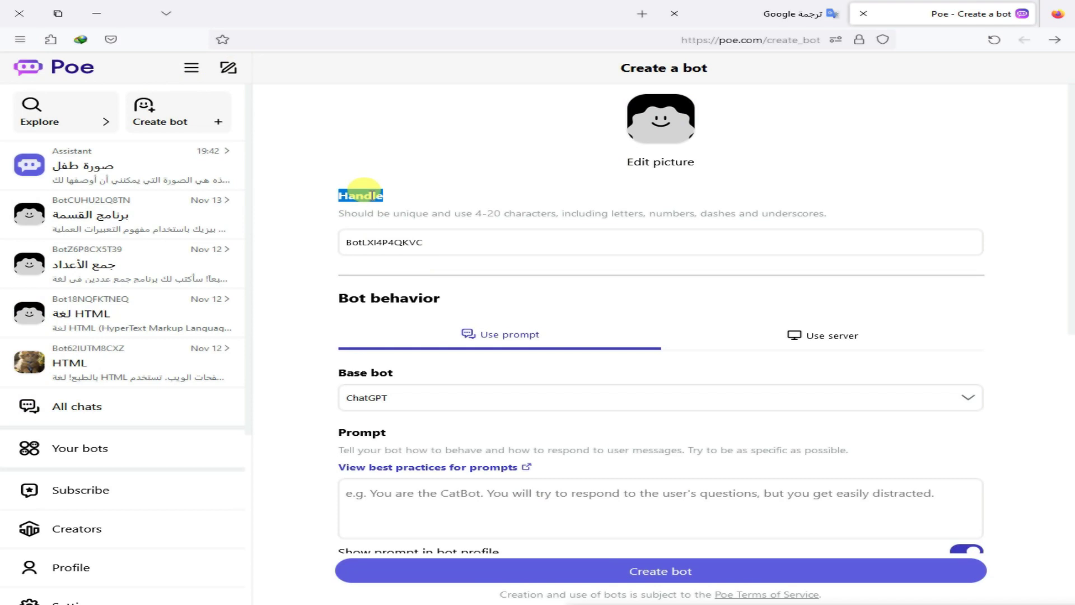
pyautogui.moveTo(475, 213); pyautogui.dragTo(511, 213)
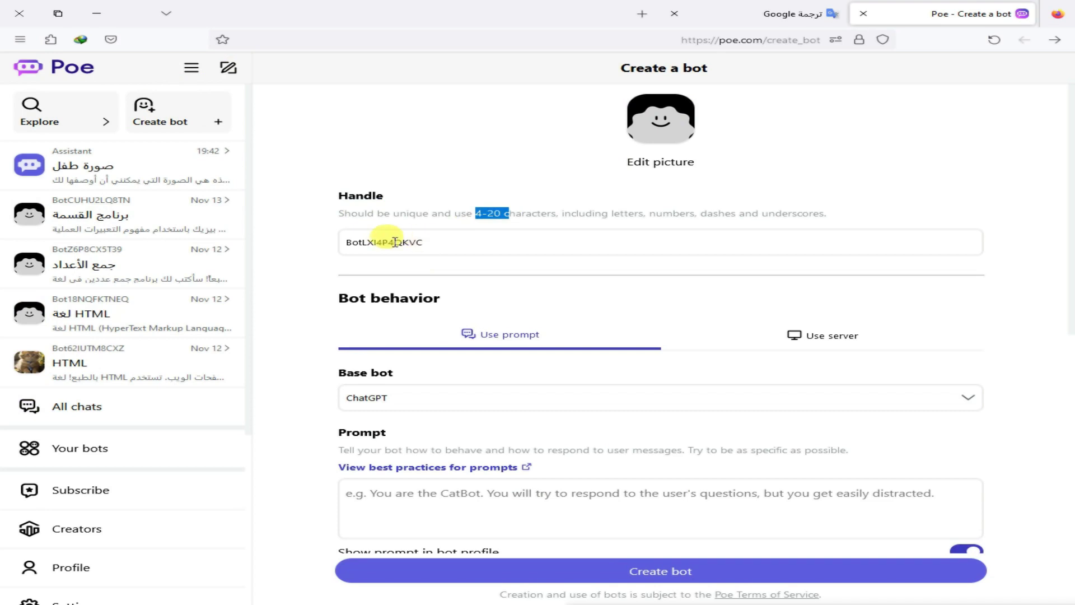
# Step: Replace the suggested bot handle with the creator's full name in lowercase, joined by an underscore
pyautogui.moveTo(422, 242); pyautogui.dragTo(352, 240)
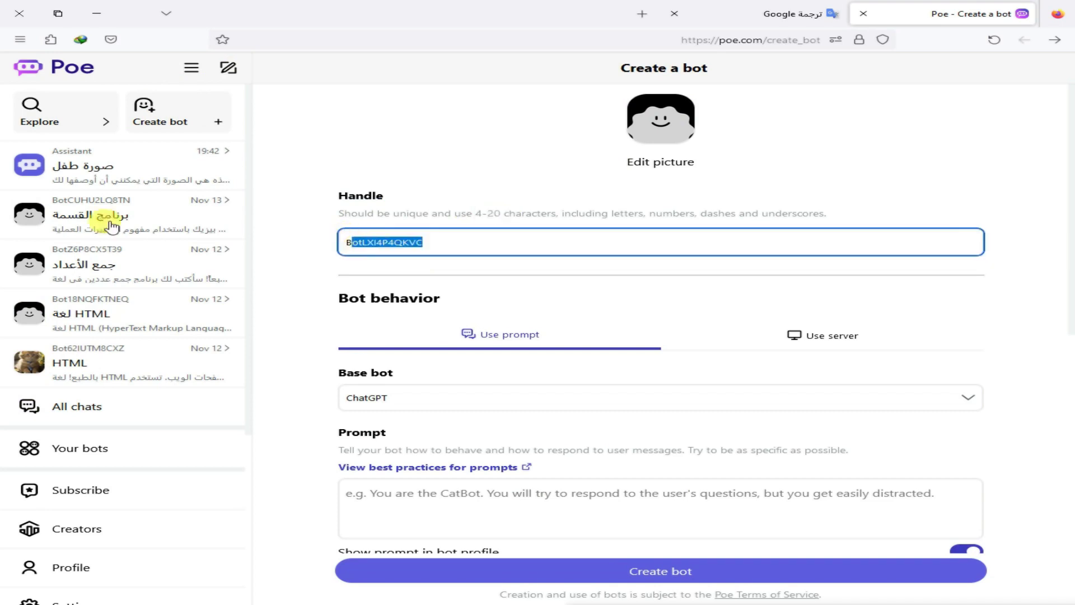
pyautogui.doubleClick(387, 239)
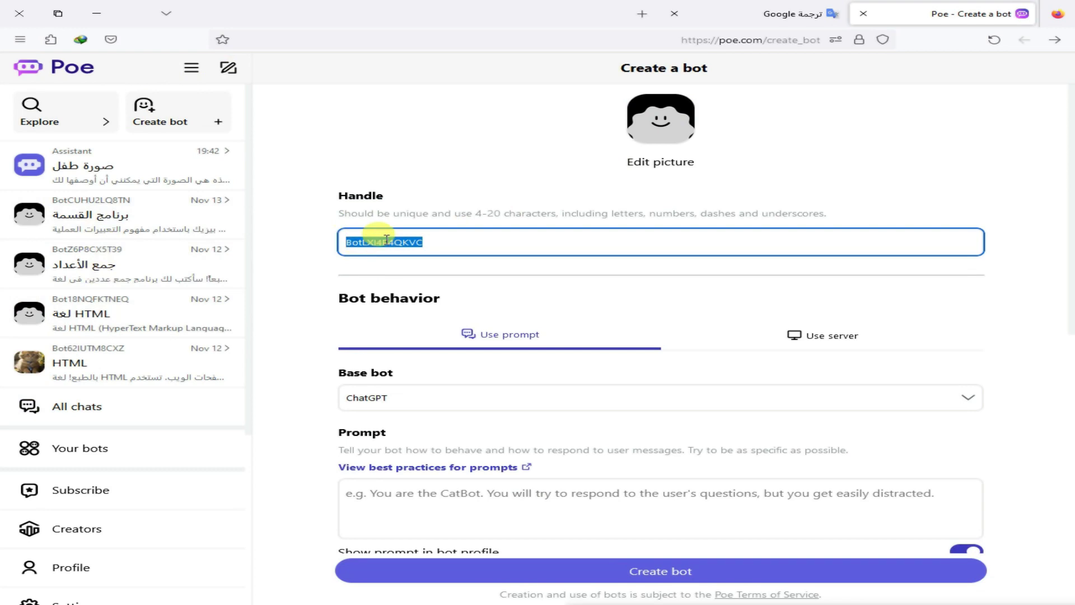
pyautogui.write('ش')
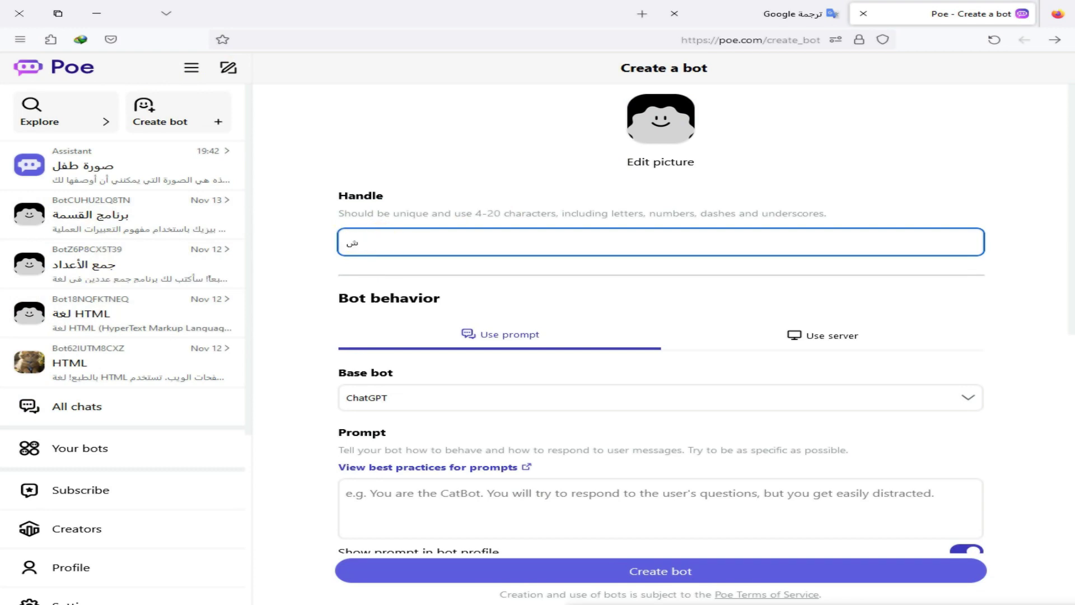
pyautogui.press('BackSpace')
pyautogui.write('amin e')
pyautogui.press('BackSpace')
pyautogui.press('BackSpace')
pyautogui.write('_a')
pyautogui.write('ldera')
pyautogui.write('by')
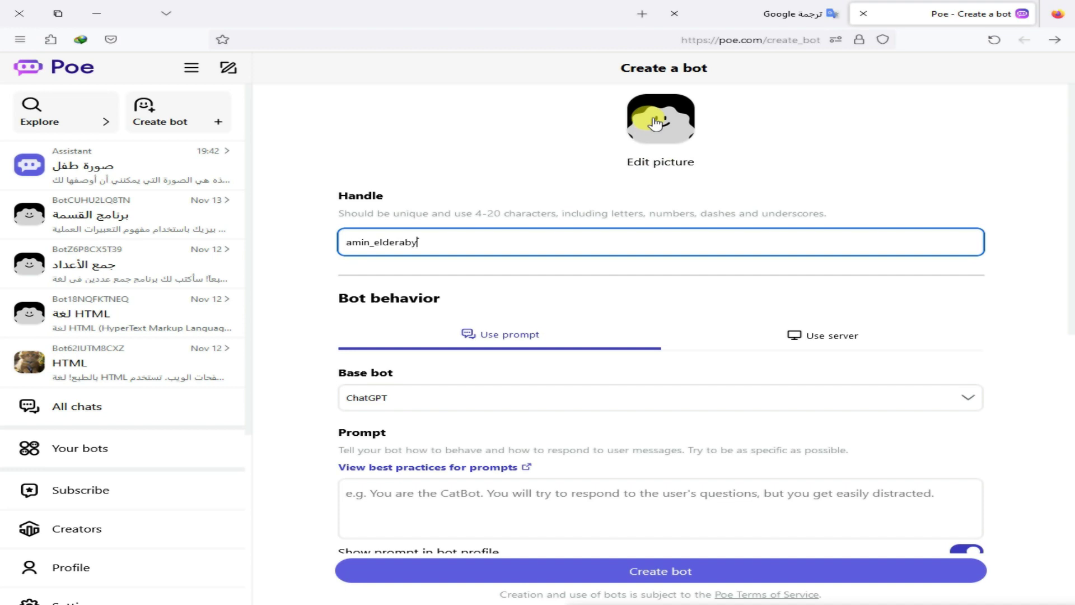
# Step: Review the available base bots and choose ChatGPT as the base bot
pyautogui.scroll(-3, 447, 324)
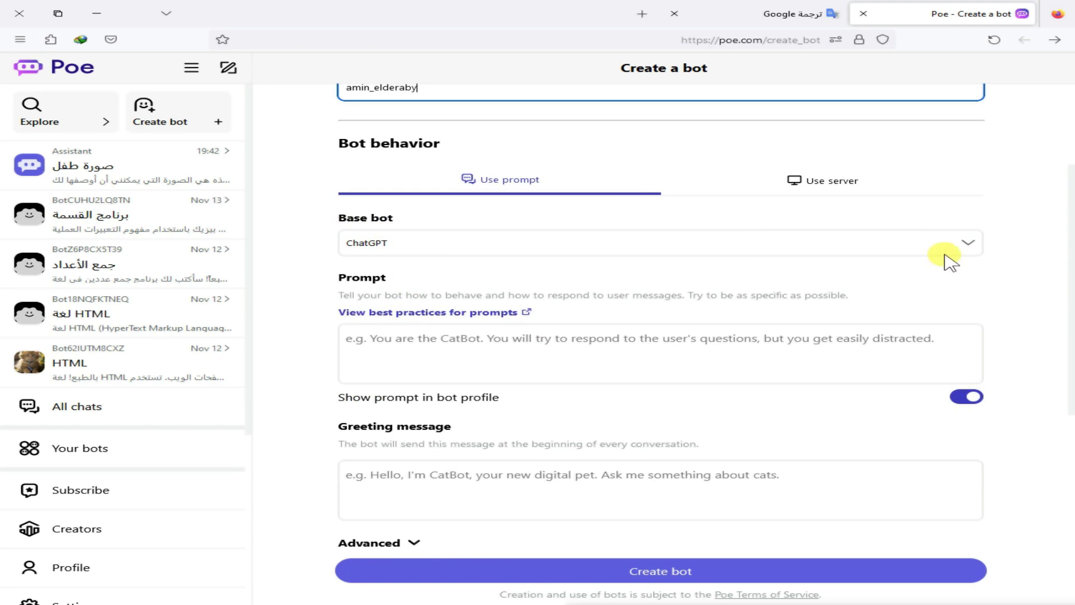
pyautogui.click(969, 246)
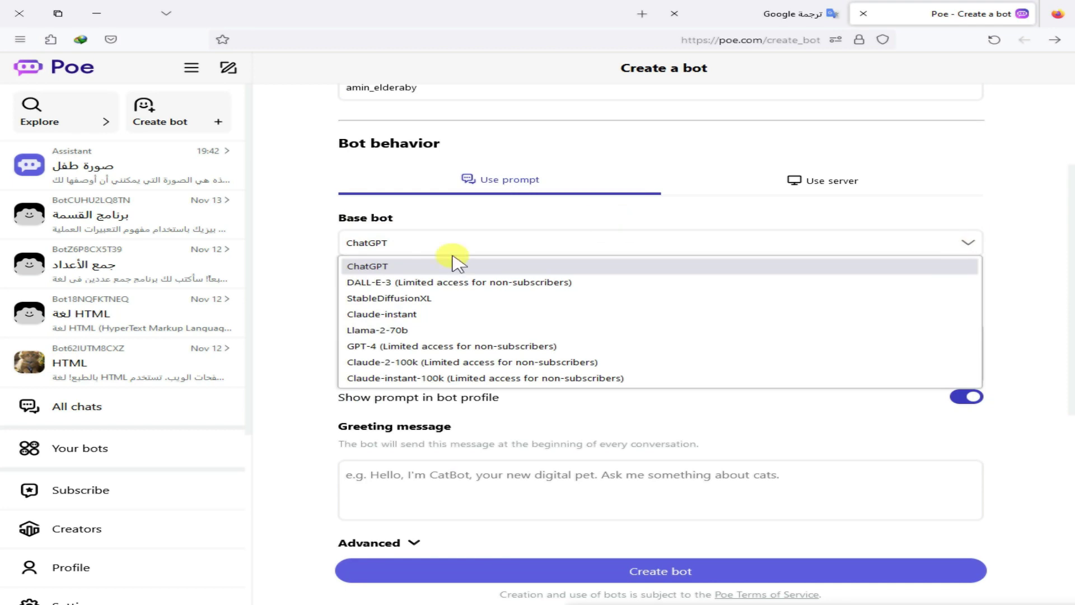
pyautogui.click(383, 269)
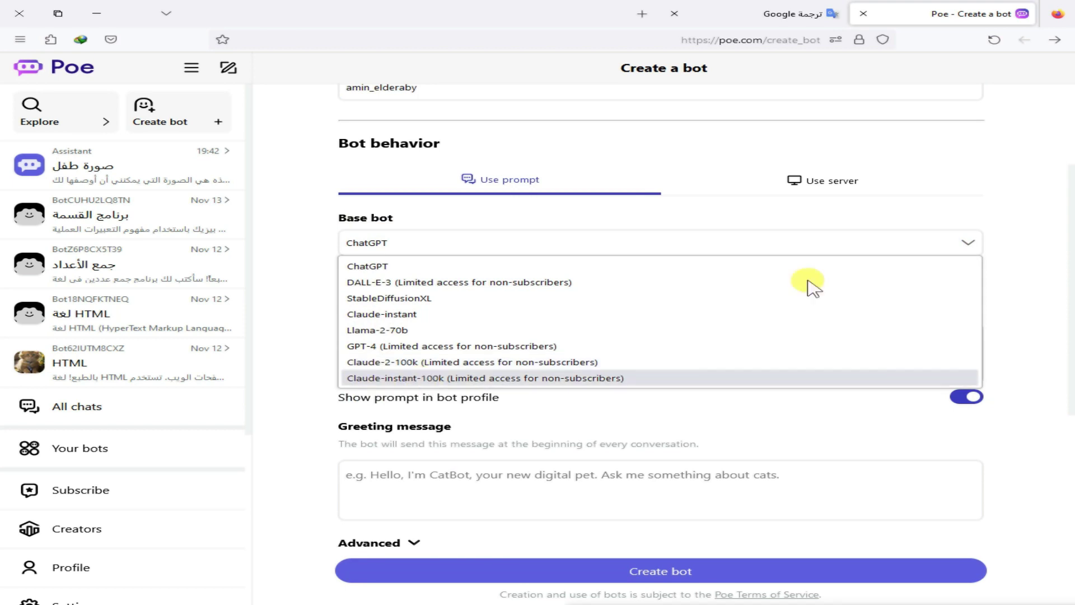
pyautogui.click(408, 265)
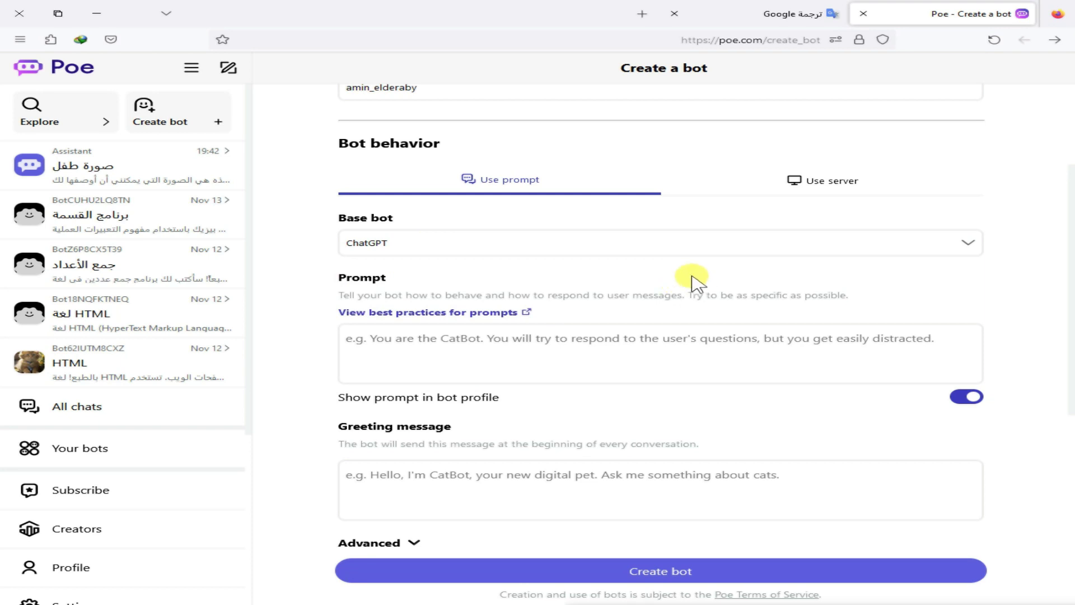
# Step: Compare the prompt-based bot settings with the Use server settings, and return to Use prompt
pyautogui.doubleClick(366, 276)
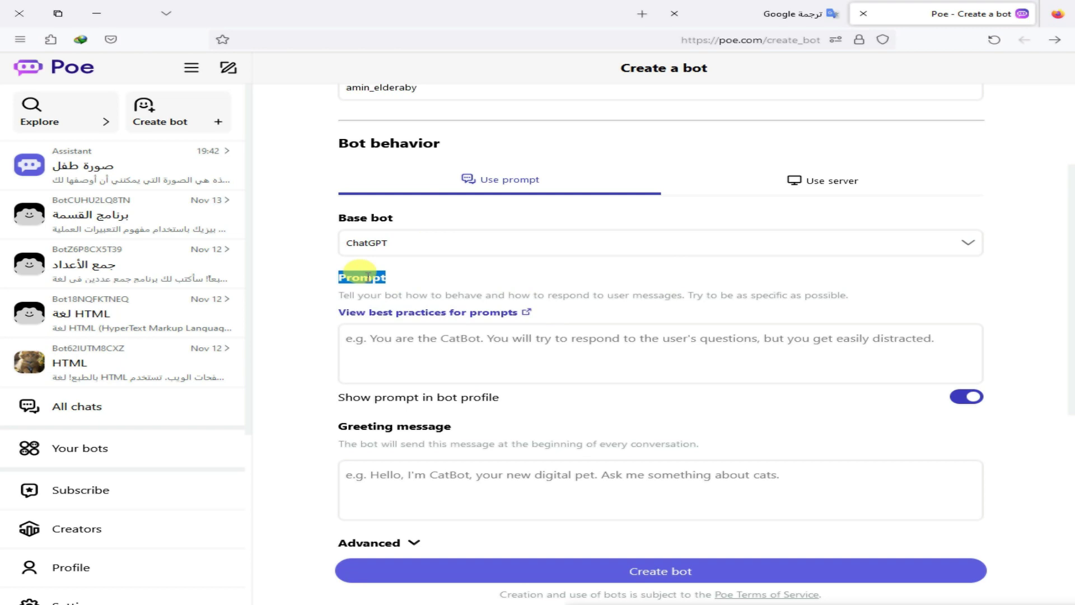
pyautogui.click(367, 276)
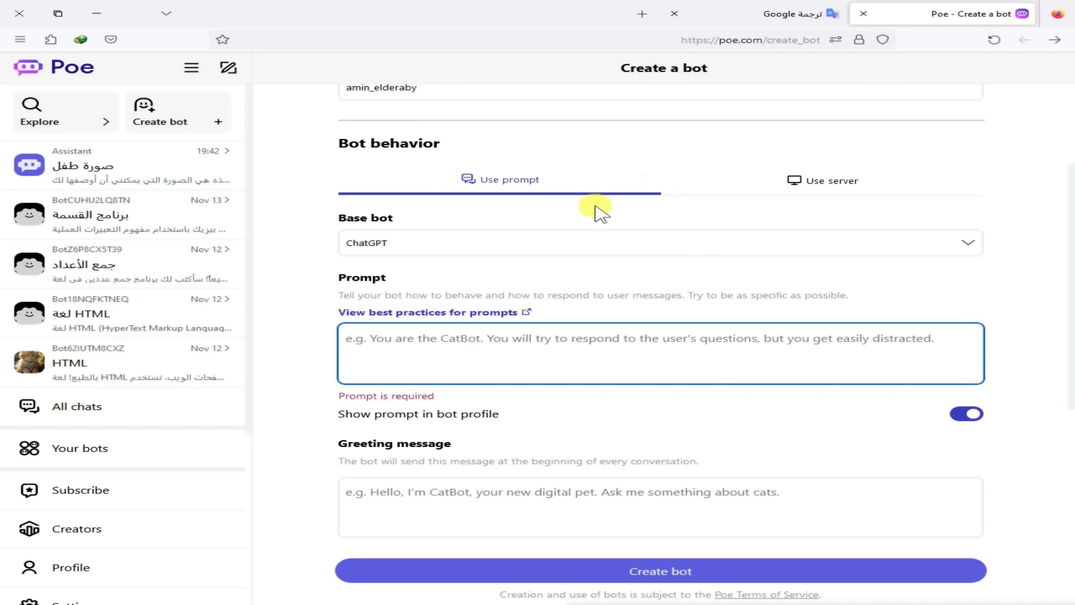
pyautogui.click(516, 193)
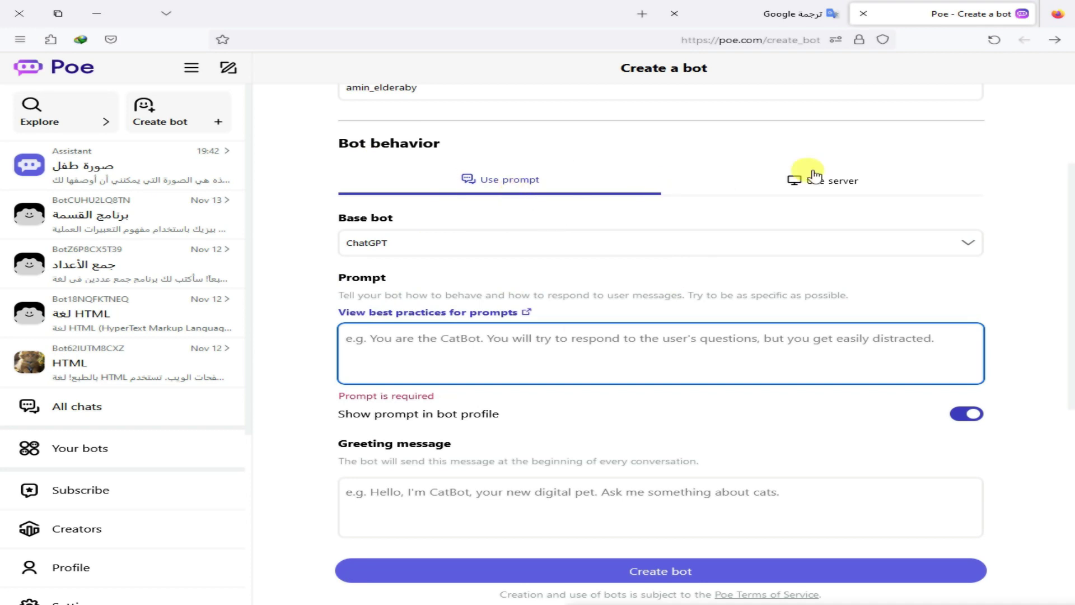
pyautogui.doubleClick(362, 221)
pyautogui.click(839, 189)
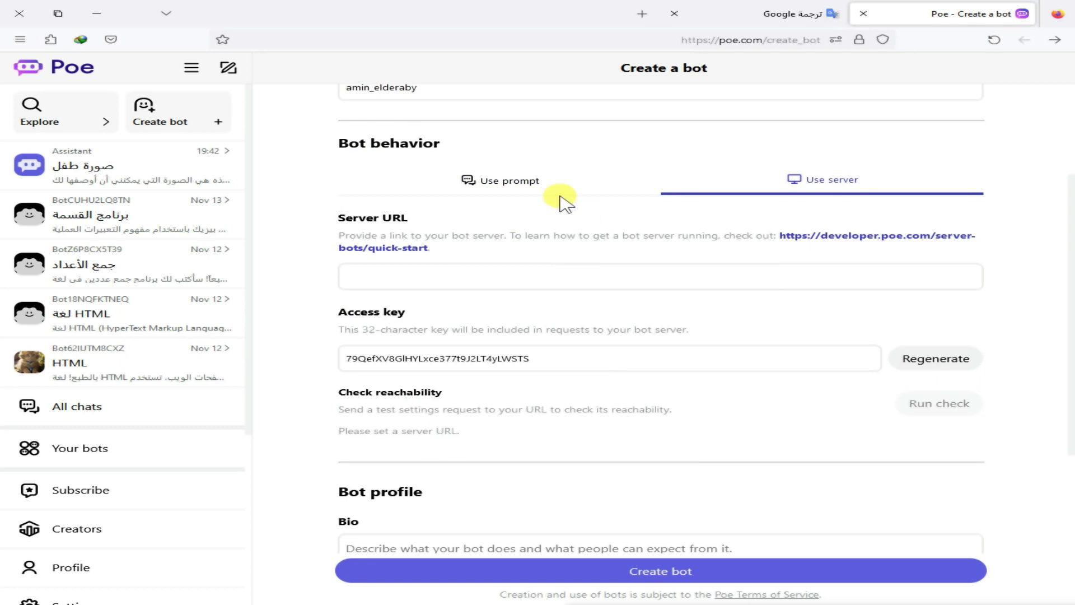
pyautogui.scroll(-5, 524, 440)
pyautogui.scroll(8, 523, 440)
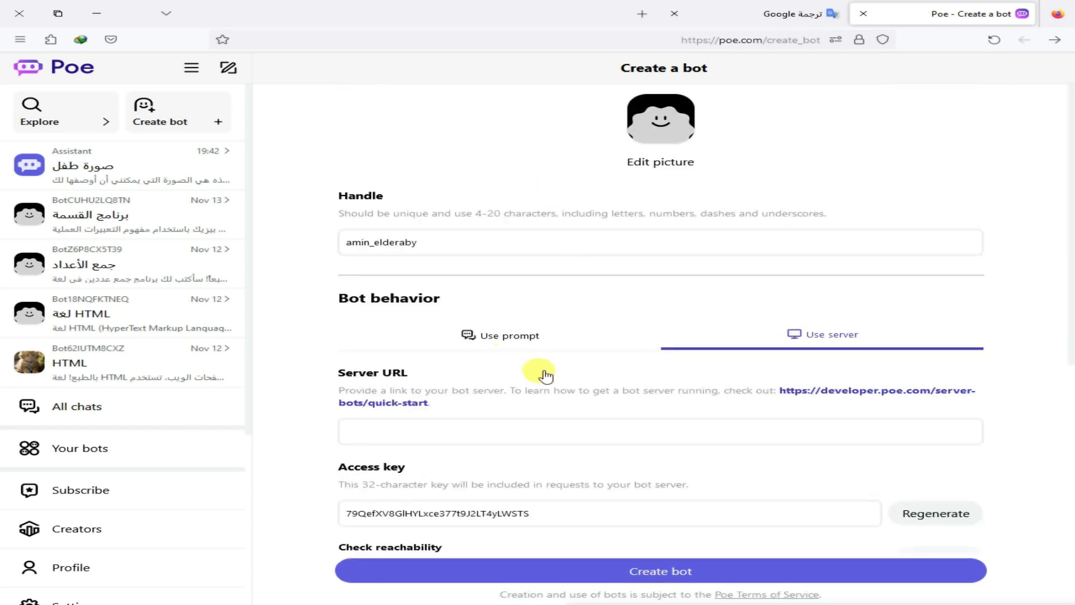
pyautogui.scroll(-2, 521, 319)
pyautogui.click(496, 258)
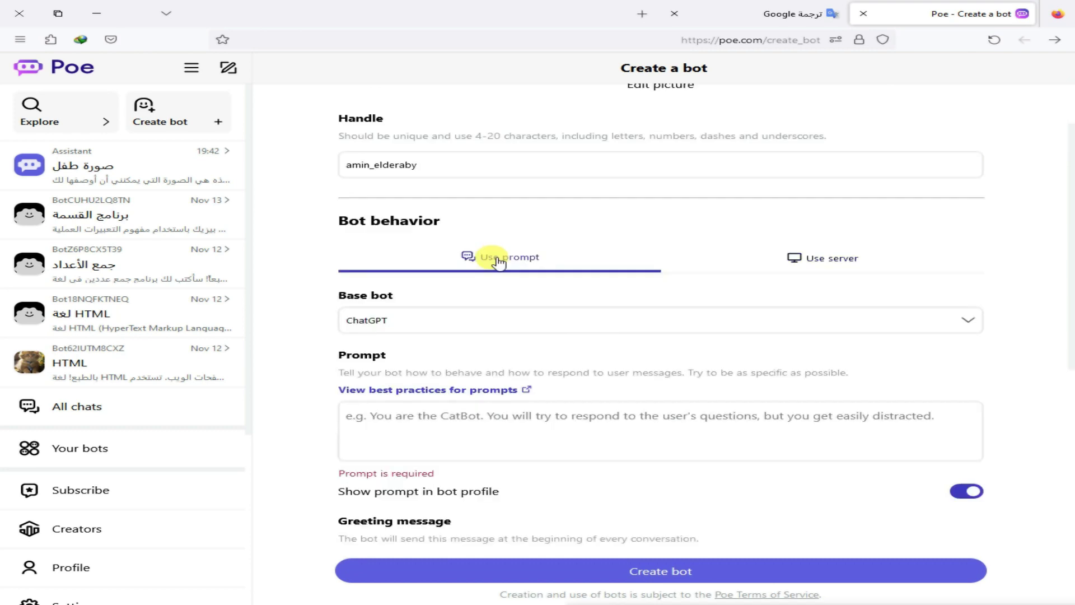
# Step: Enter a bot prompt that says Welcome, introduces the creator by name and ends with "I will try to answer your questions"
pyautogui.scroll(-2, 483, 336)
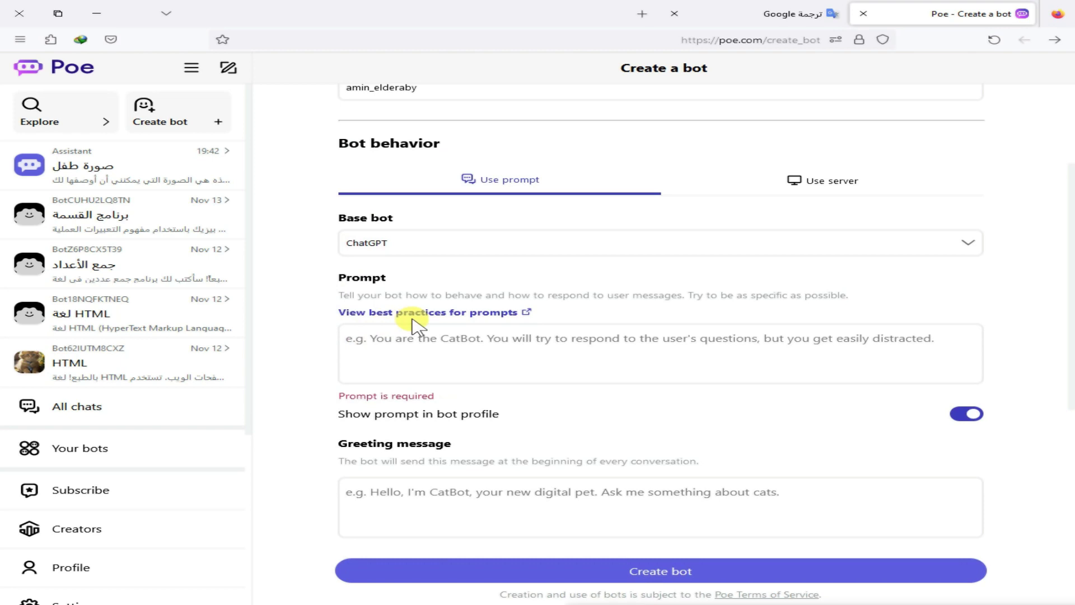
pyautogui.click(474, 343)
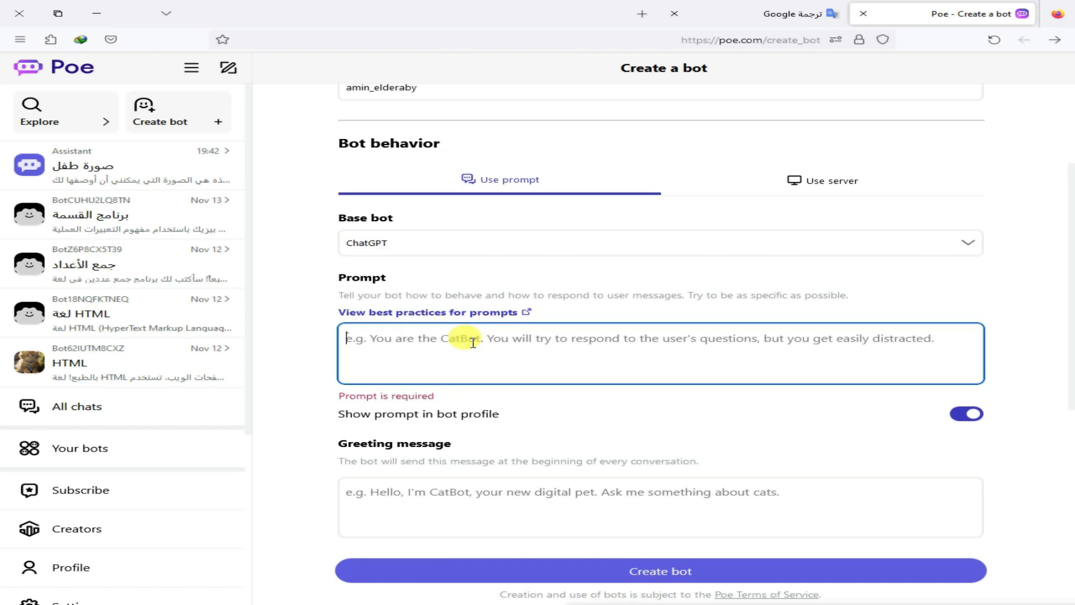
pyautogui.write('Welcome, I am amin elderaby . I will try to answer your questions')
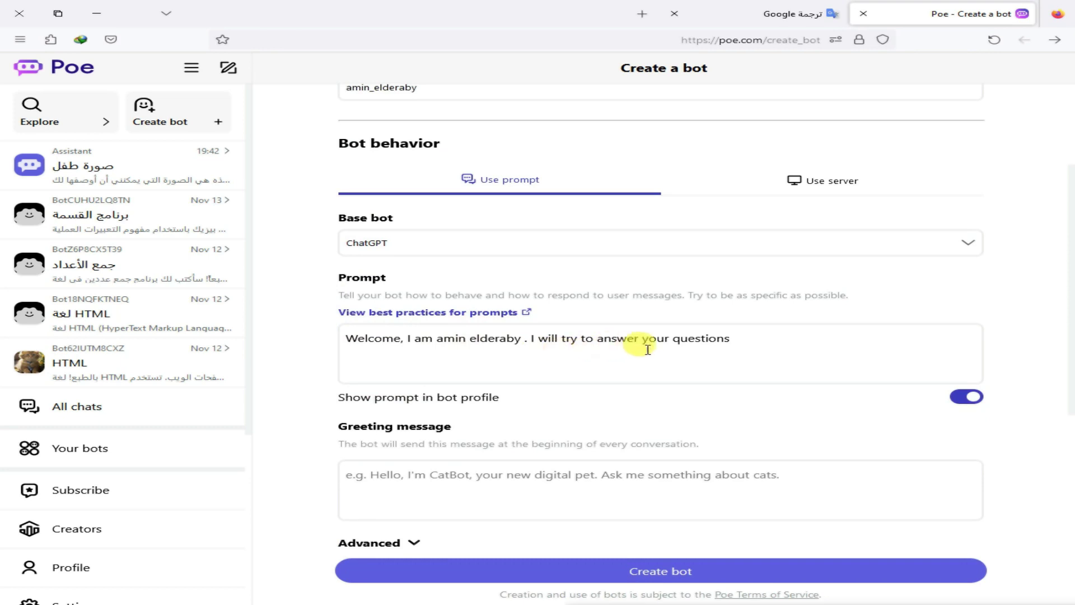
# Step: Set the bot's greeting message to "اهلا بكم معنا للرد على اسئلتكم فى برمجة php"
pyautogui.scroll(-3, 680, 398)
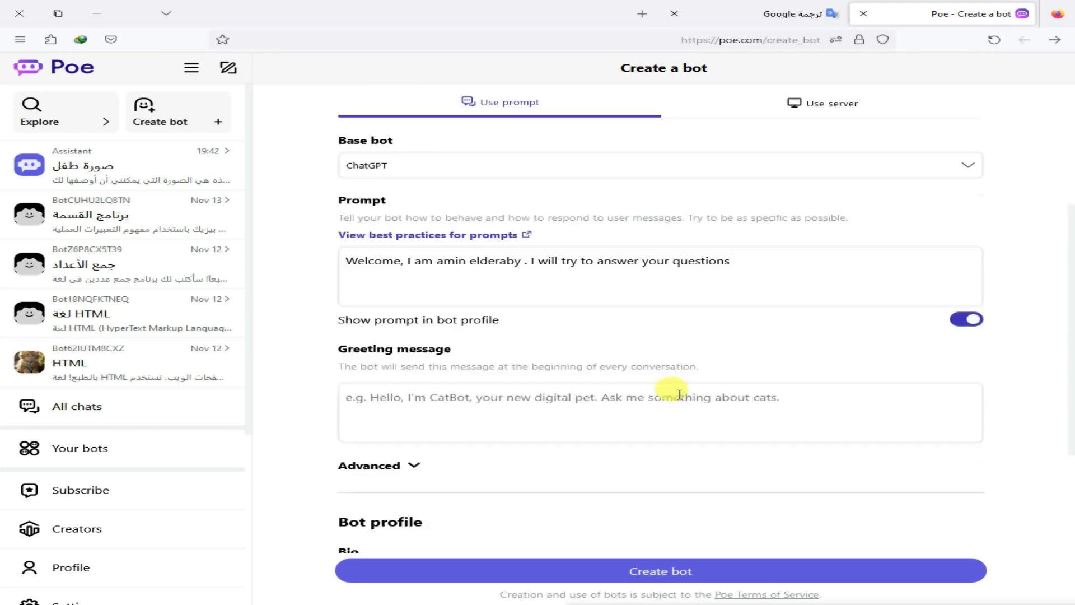
pyautogui.scroll(-3, 681, 399)
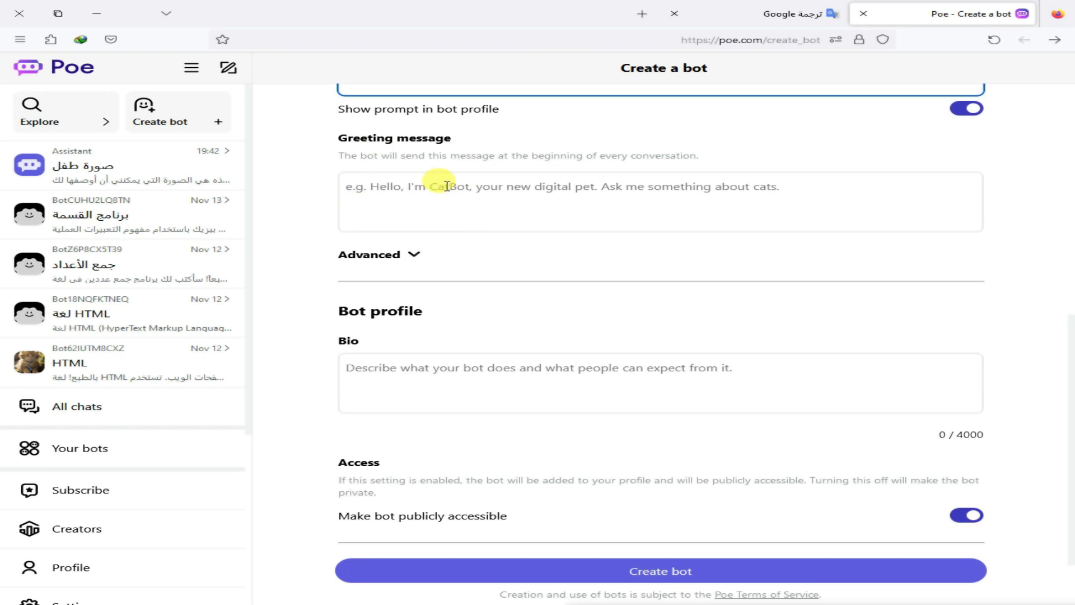
pyautogui.click(385, 184)
pyautogui.write('h')
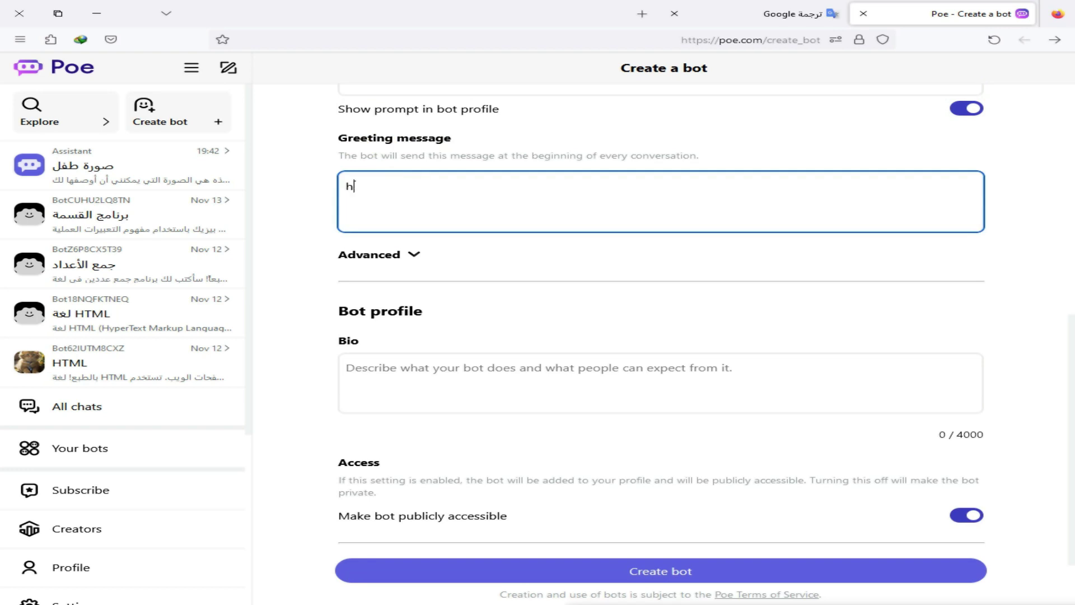
pyautogui.press('BackSpace')
pyautogui.write('اهلا بكم معنا للرد')
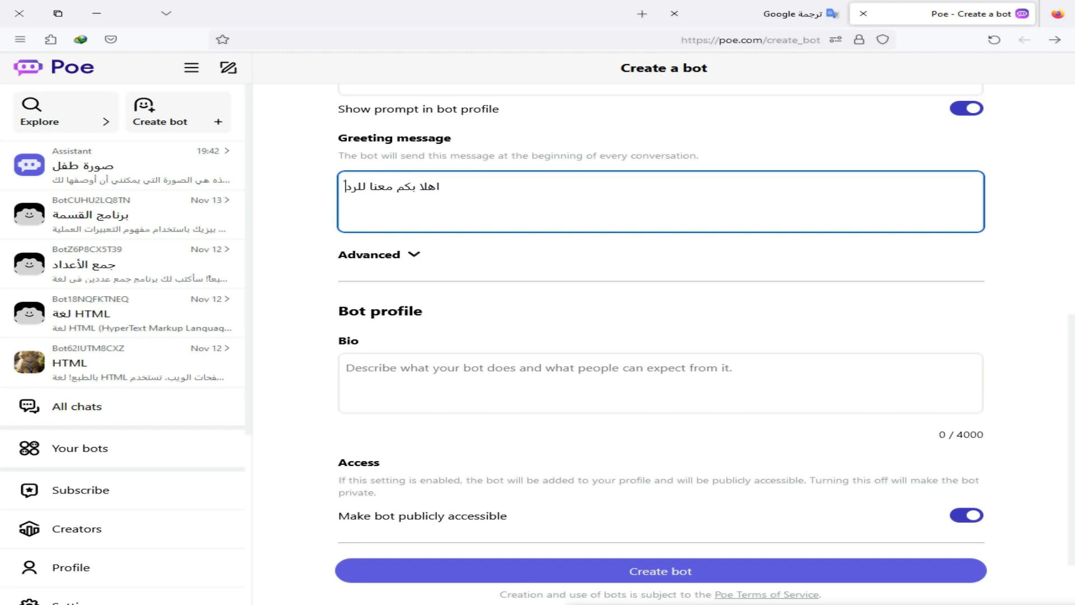
pyautogui.write(' على اس')
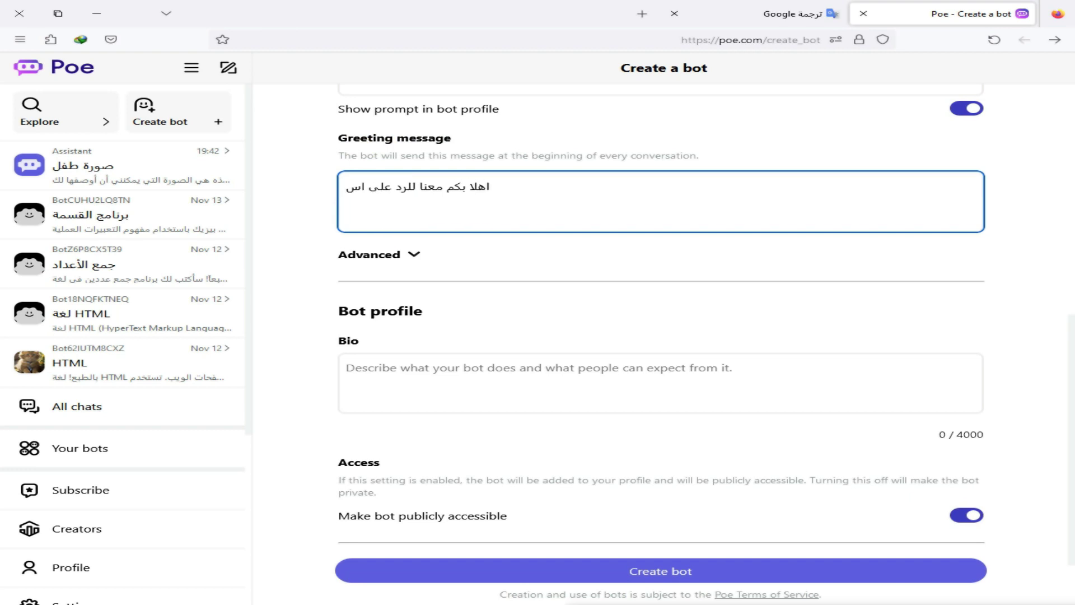
pyautogui.write('ئلتك')
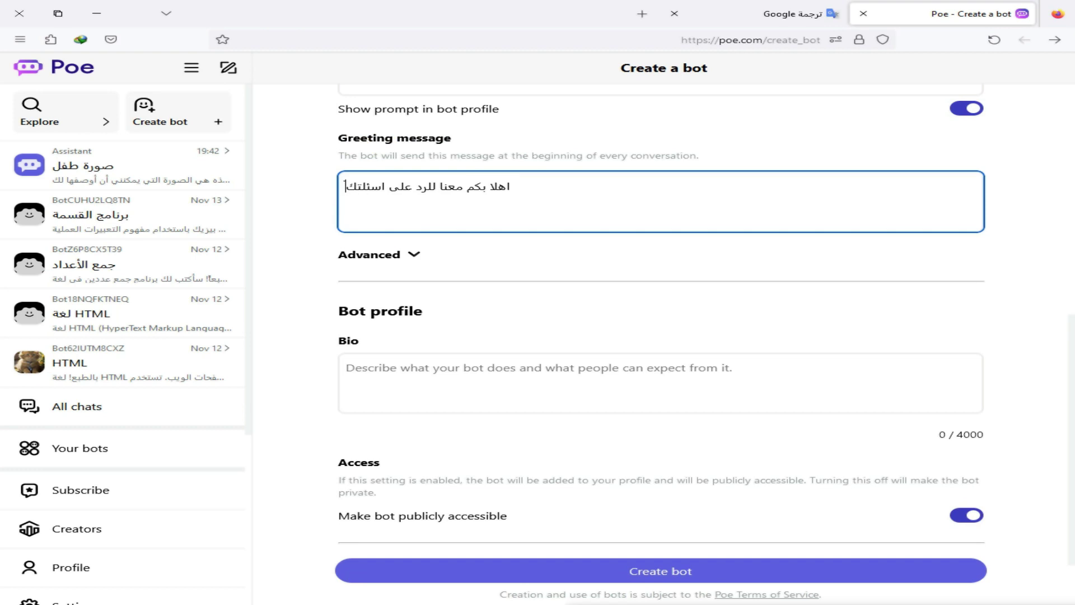
pyautogui.write('م فى بر')
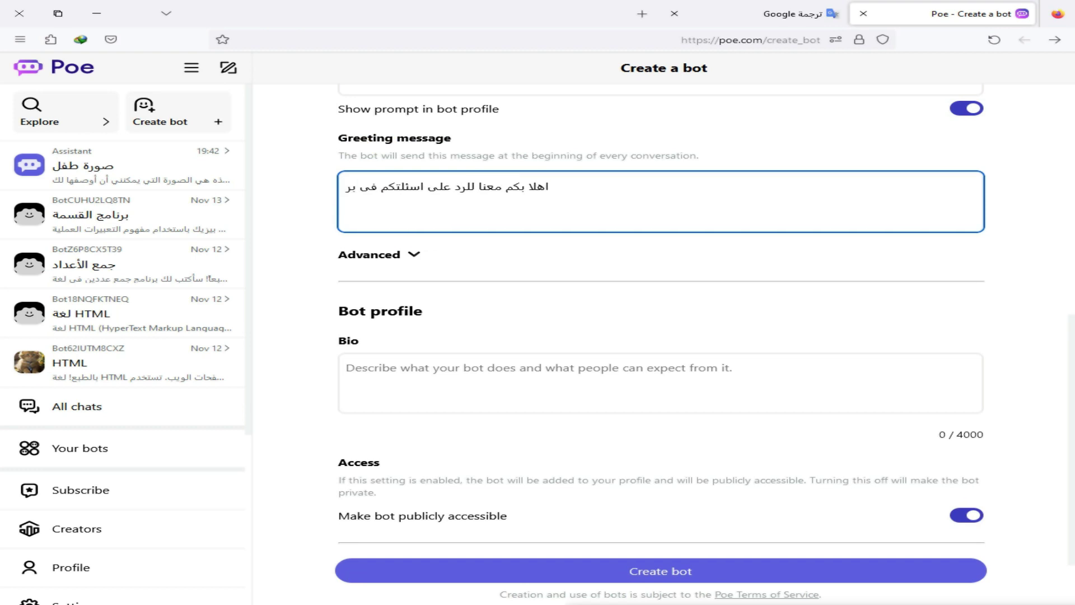
pyautogui.write('مجة')
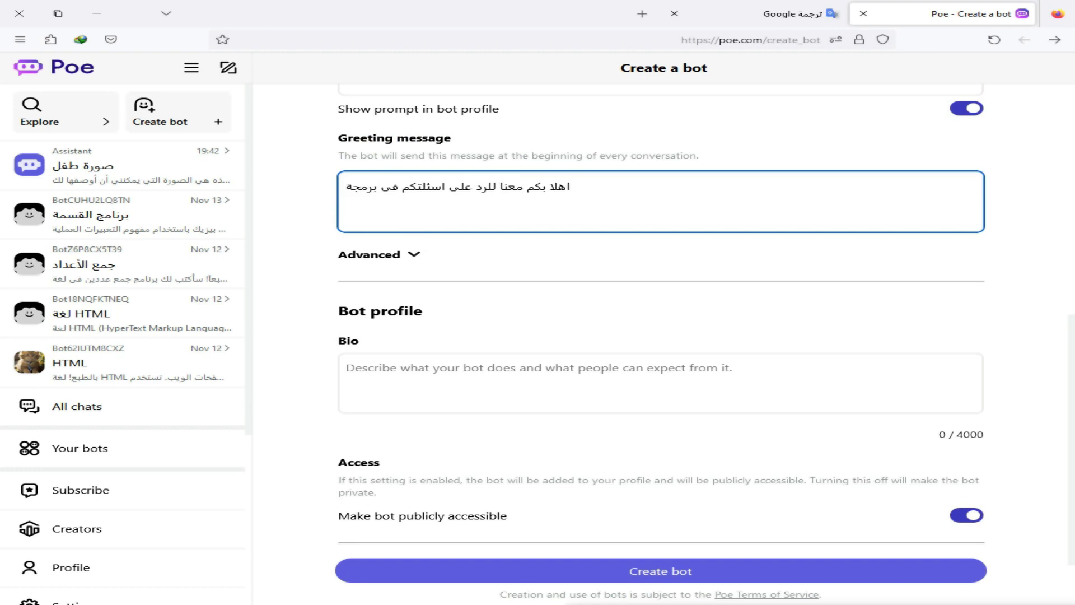
pyautogui.write(' php')
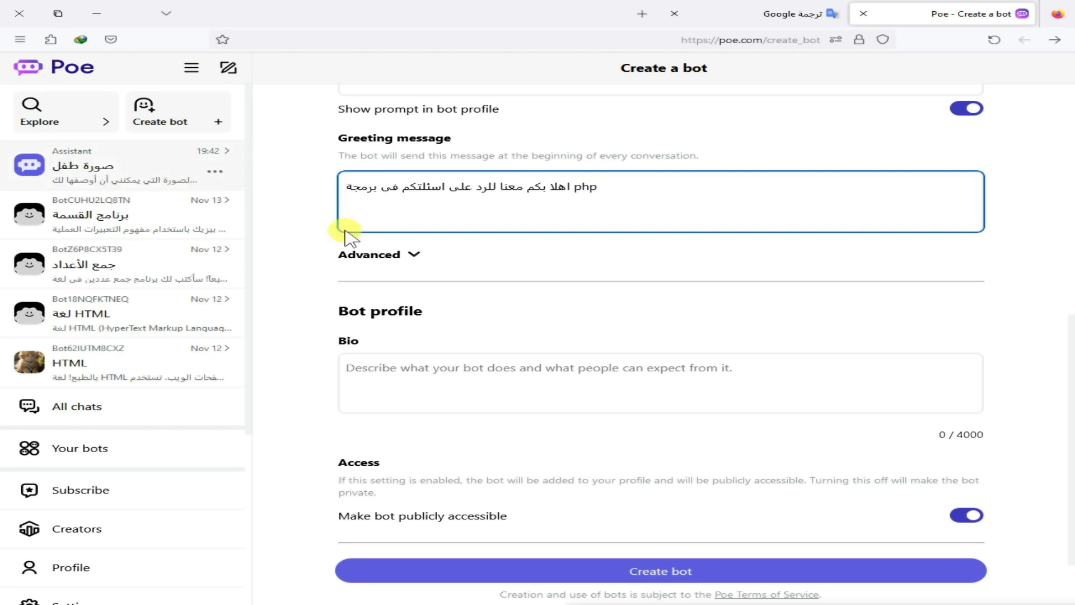
pyautogui.click(521, 318)
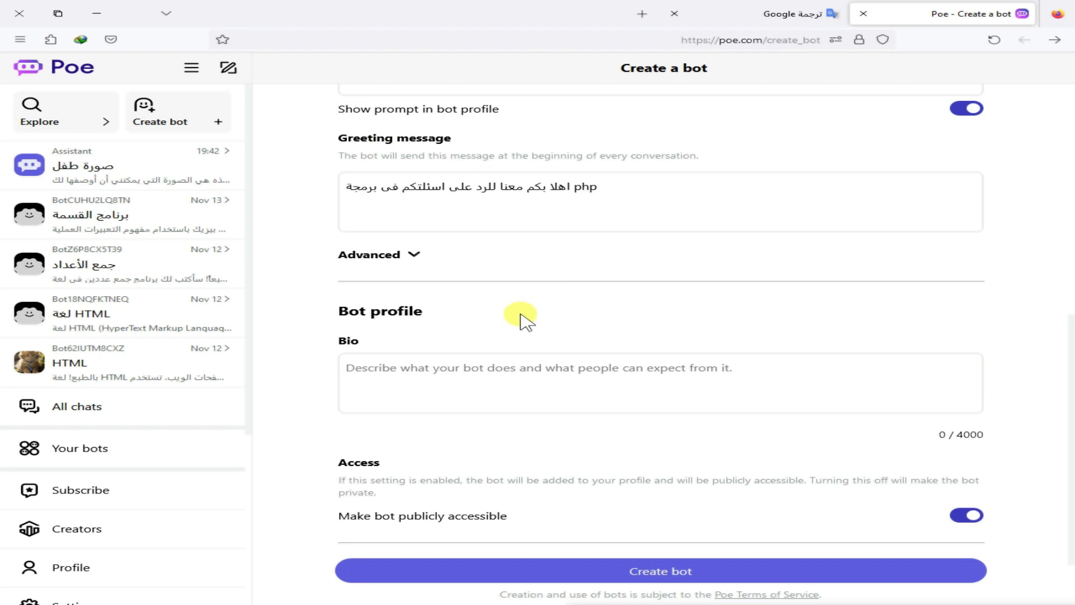
# Step: Set the bot's bio to "I am a robot for the php programming language" and create the bot
pyautogui.scroll(-2, 521, 318)
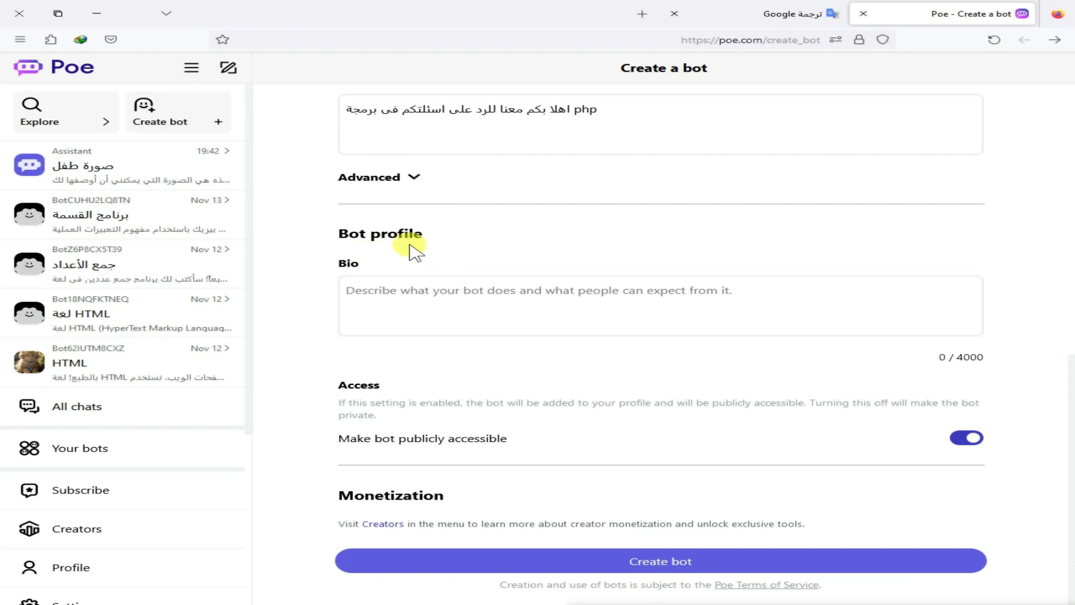
pyautogui.tripleClick(442, 235)
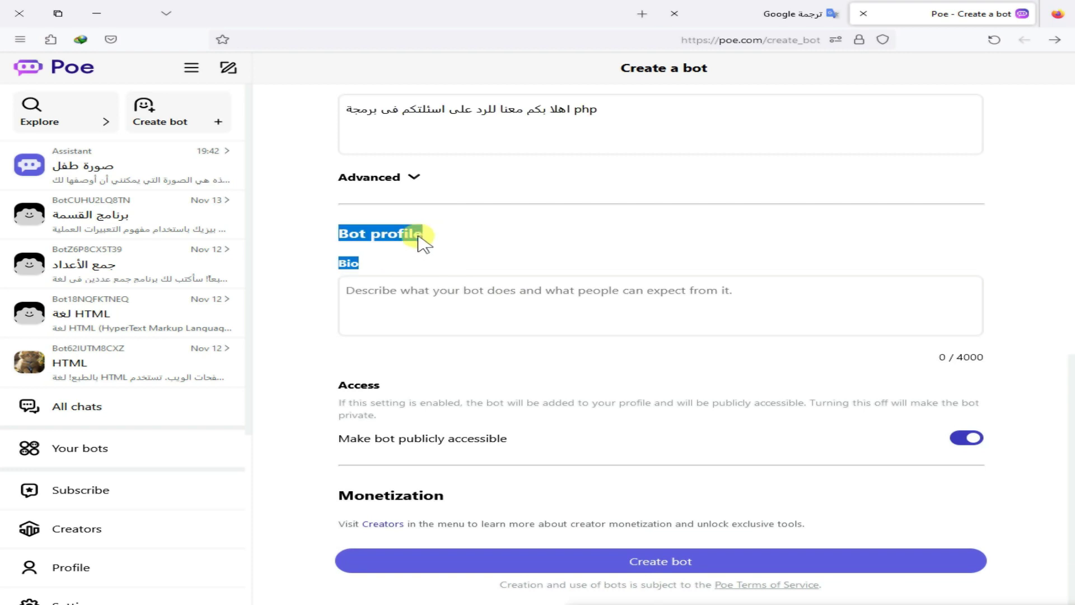
pyautogui.click(434, 239)
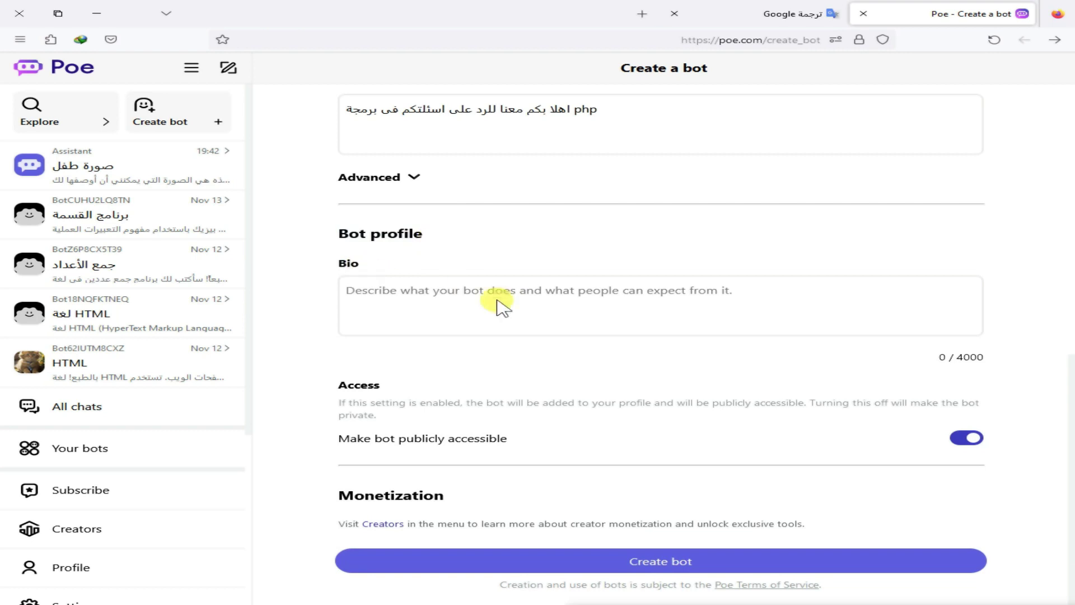
pyautogui.click(442, 295)
pyautogui.write('I am a robot for the php programming language')
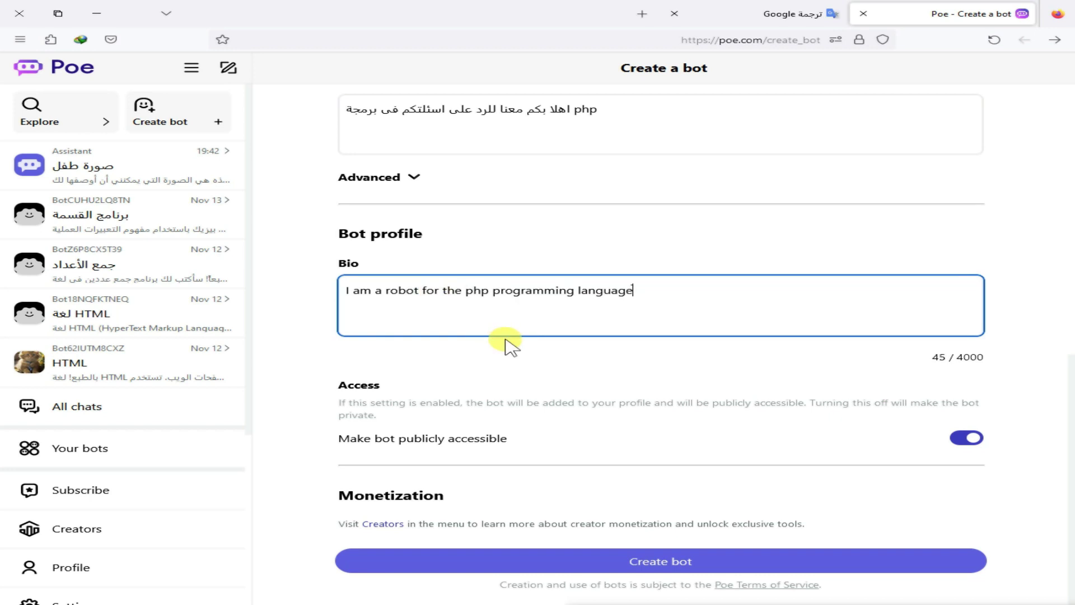
pyautogui.moveTo(951, 357); pyautogui.dragTo(984, 359)
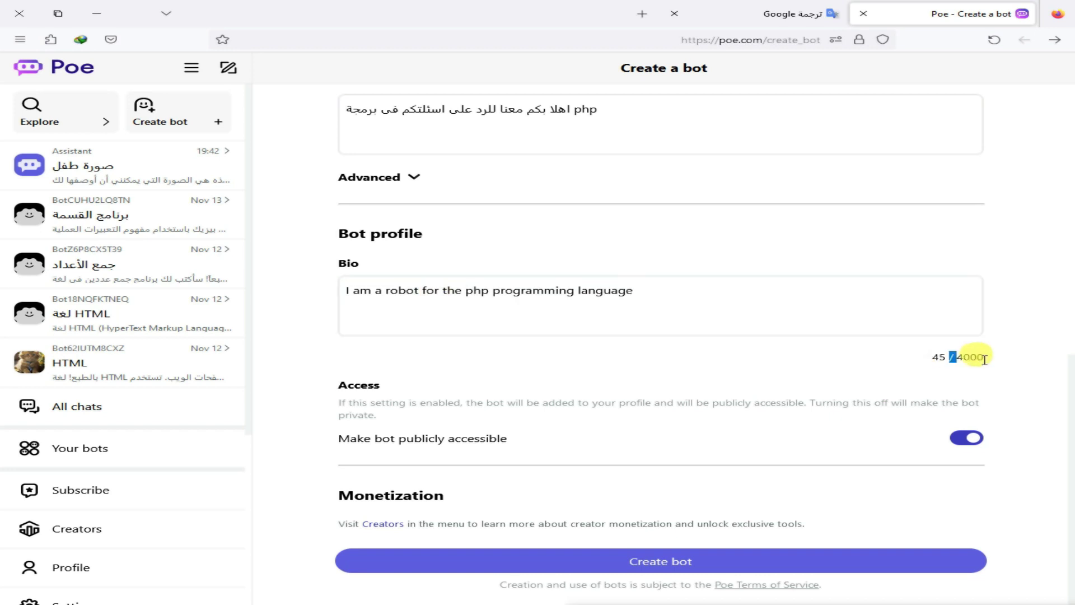
pyautogui.click(660, 566)
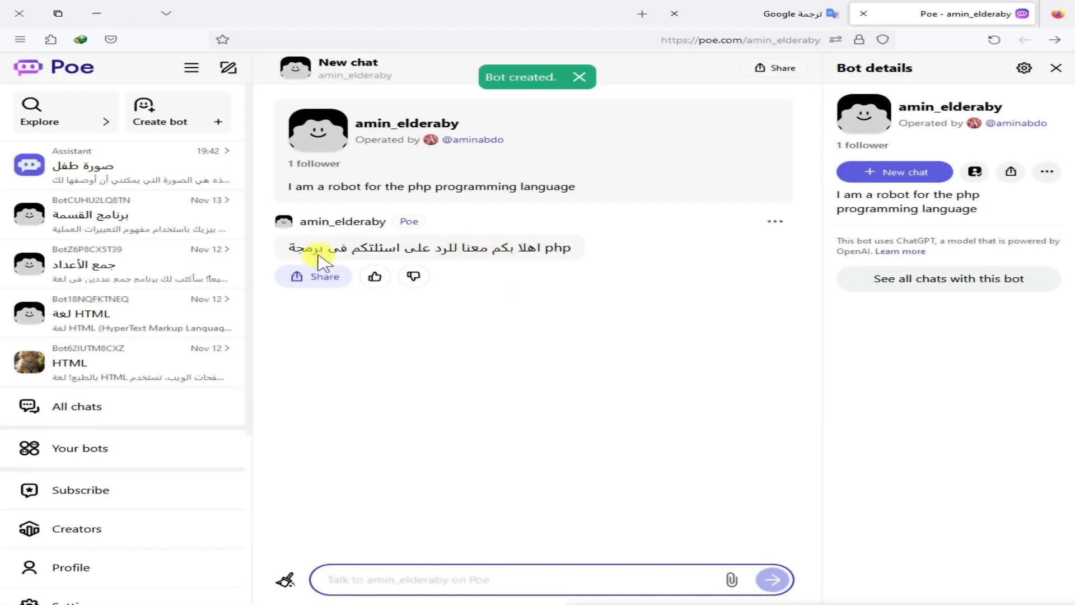
# Step: Ask the new bot "من انت" in its chat
pyautogui.click(378, 132)
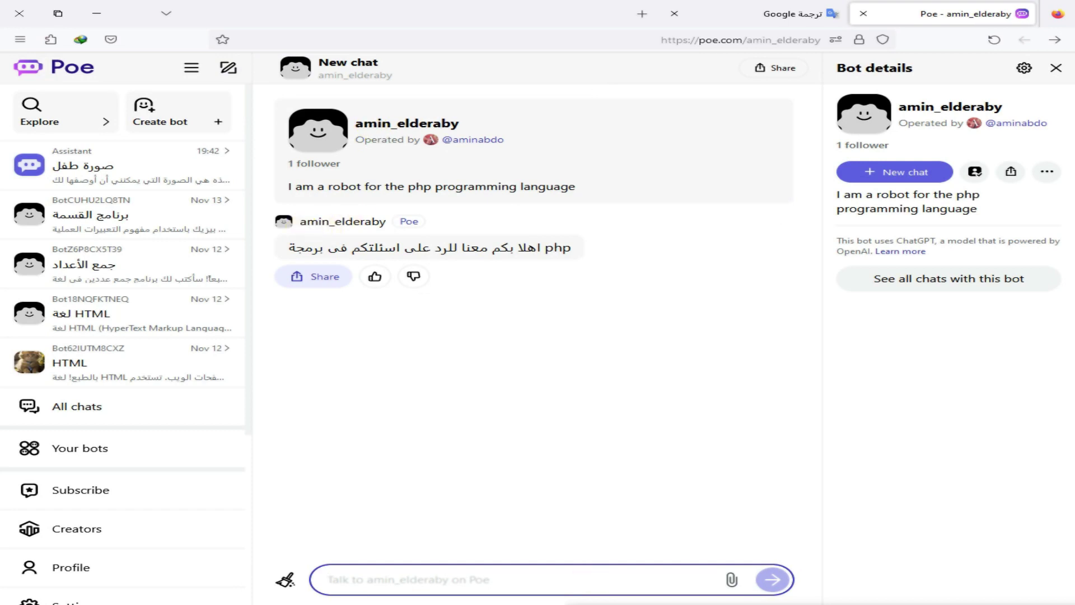
pyautogui.write('من انت')
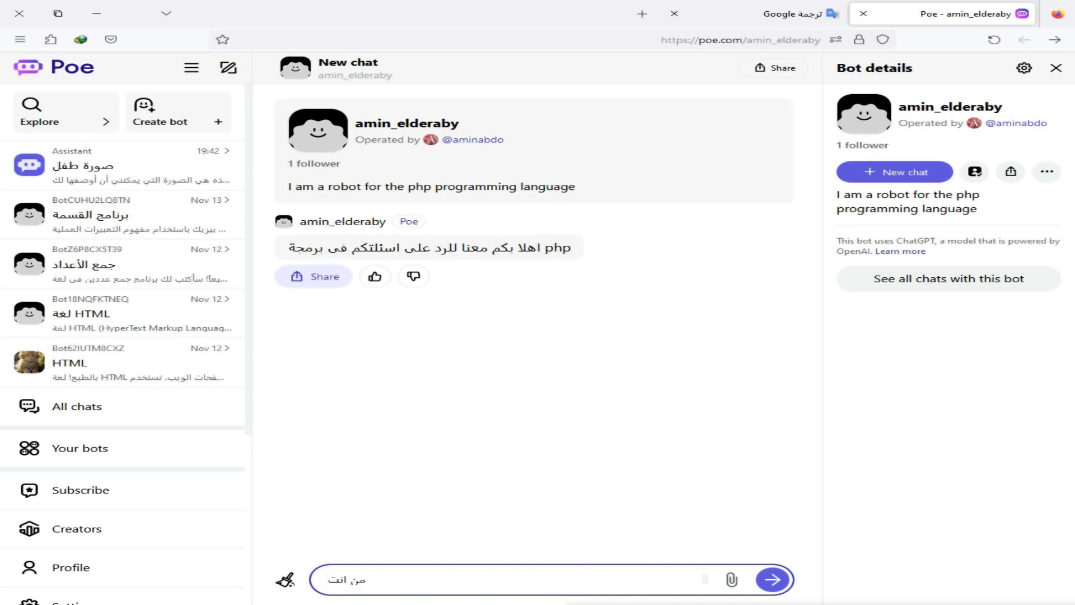
pyautogui.press('Return')
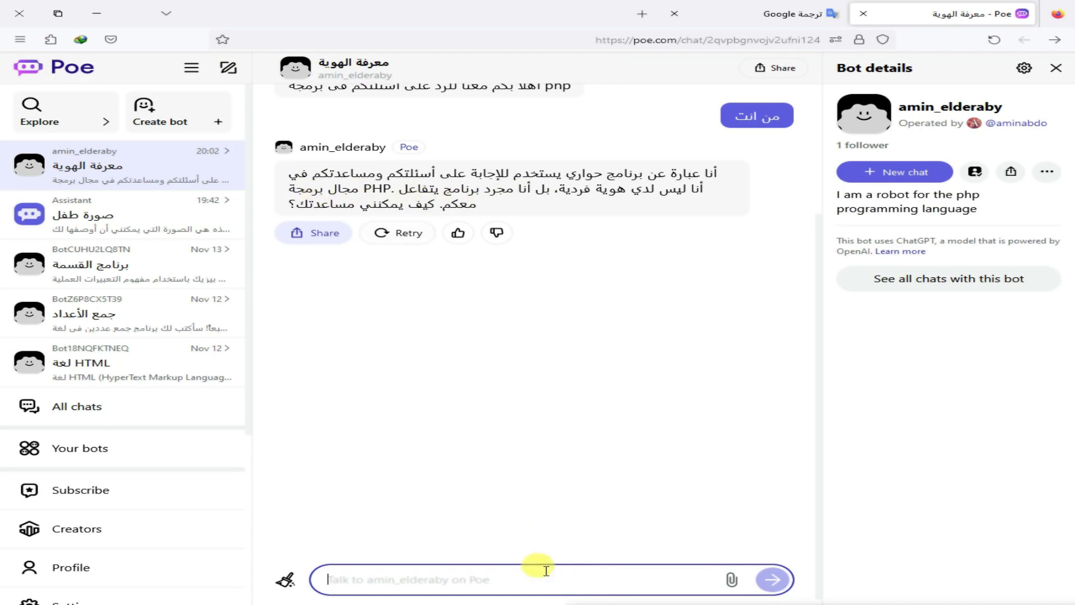
# Step: Send the bot the request "اكتب برنامج جمع عددين بلغة php"
pyautogui.write('اك')
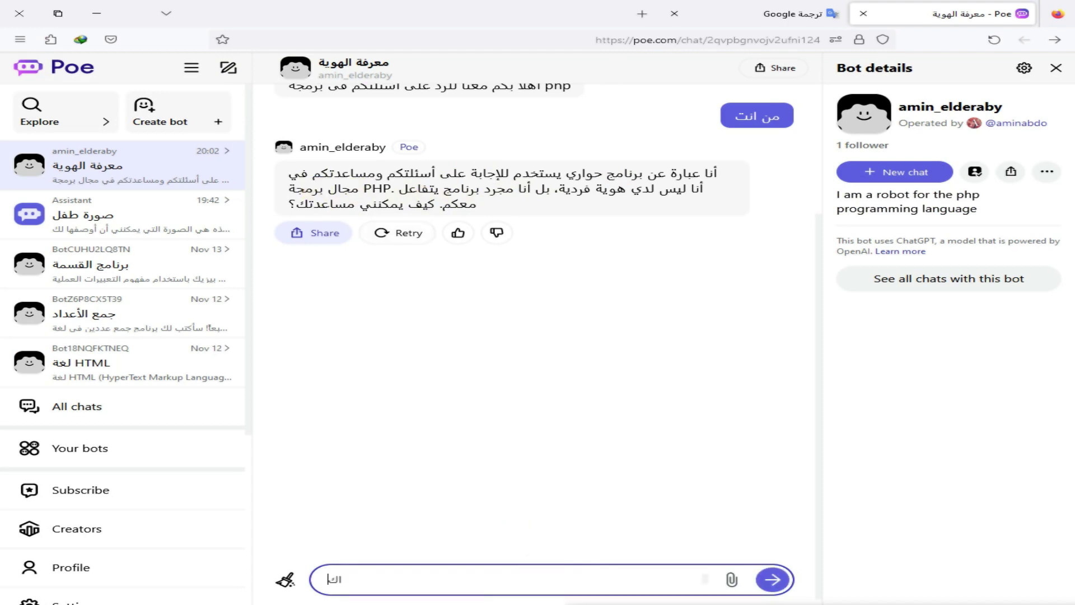
pyautogui.write('تب برنامج جمع عددين بل')
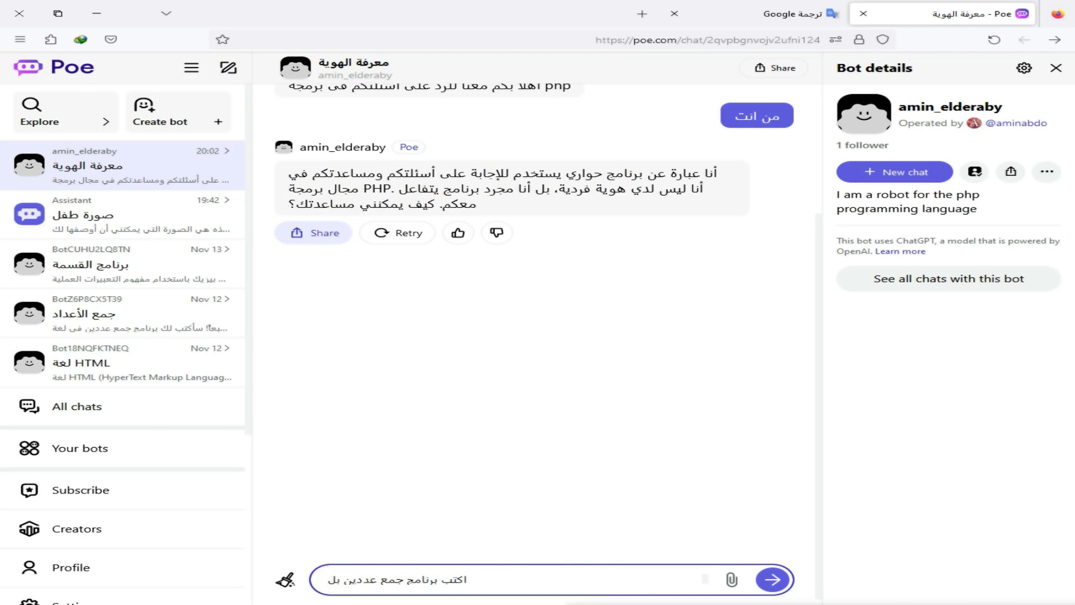
pyautogui.write('غة ')
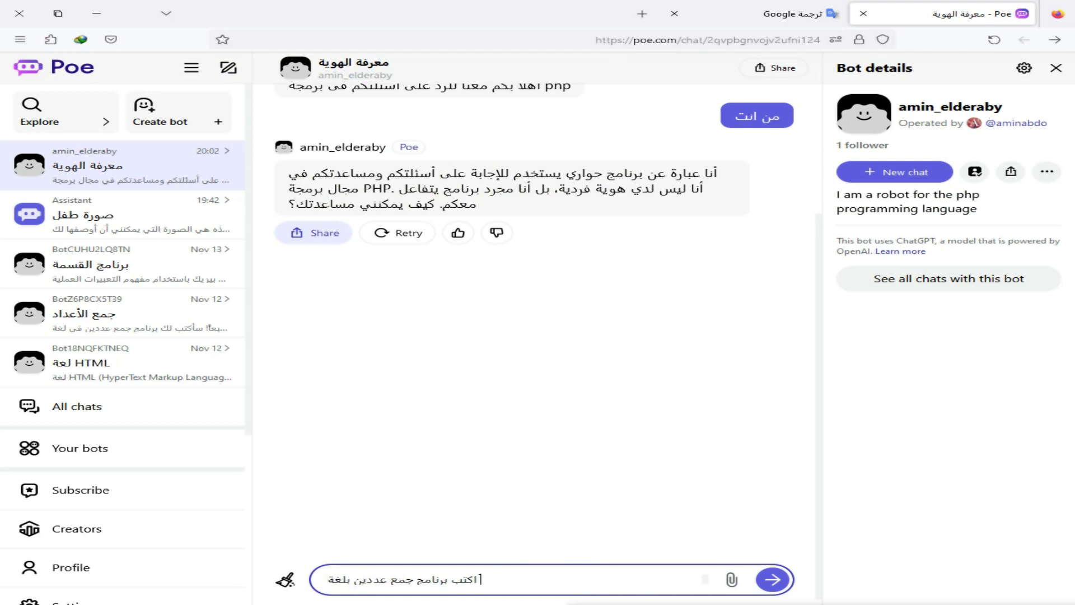
pyautogui.write('php')
pyautogui.press('Return')
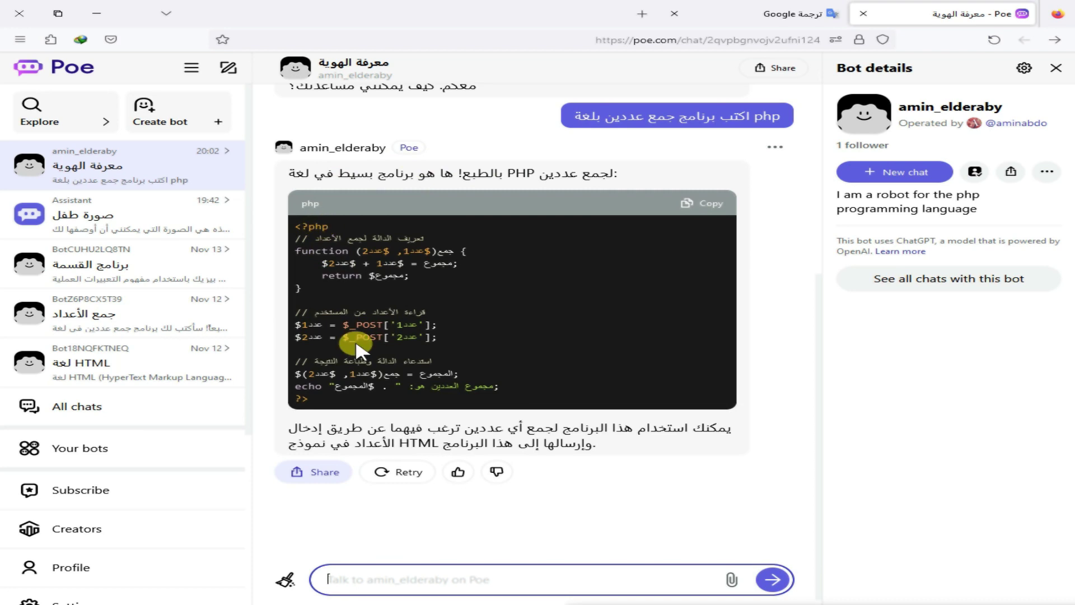
# Step: Send the bot the follow-up request "اشرحلى الاكواد" about the generated code
pyautogui.write('hav')
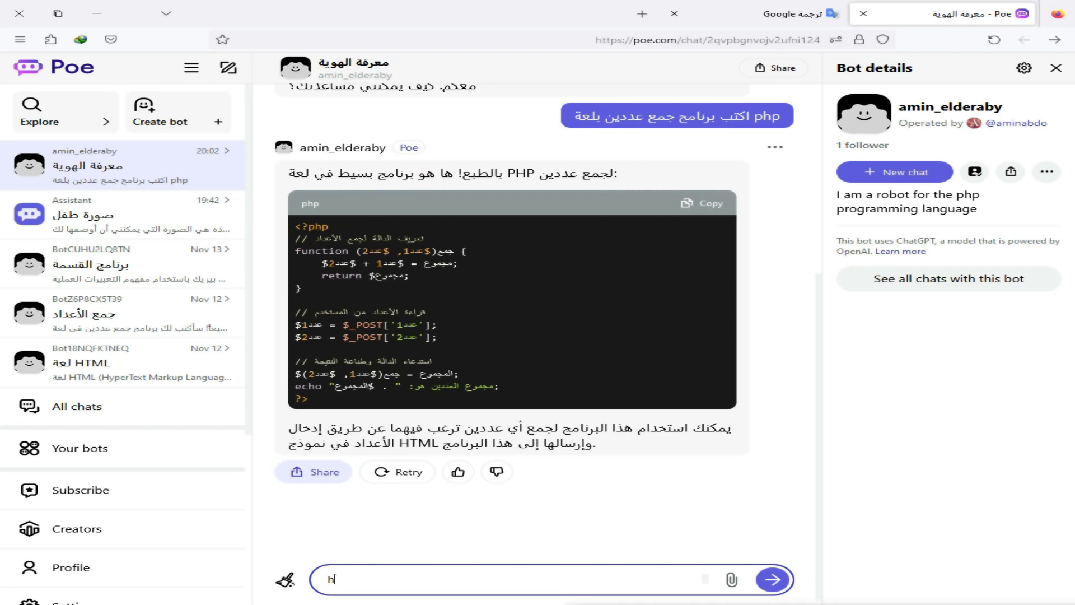
pyautogui.press('BackSpace')
pyautogui.press('BackSpace')
pyautogui.press('BackSpace')
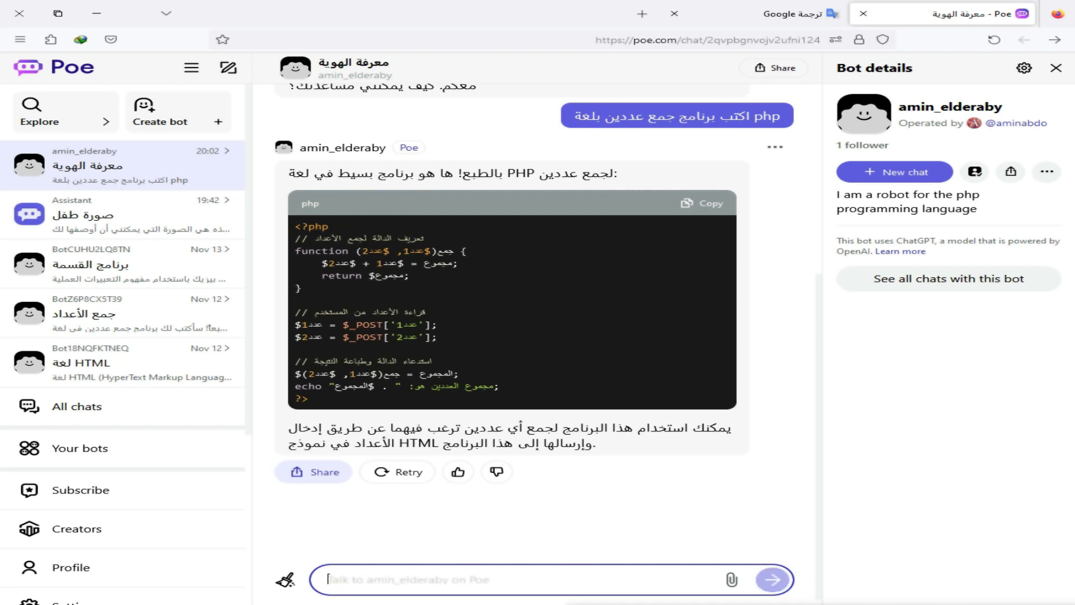
pyautogui.write('اشر')
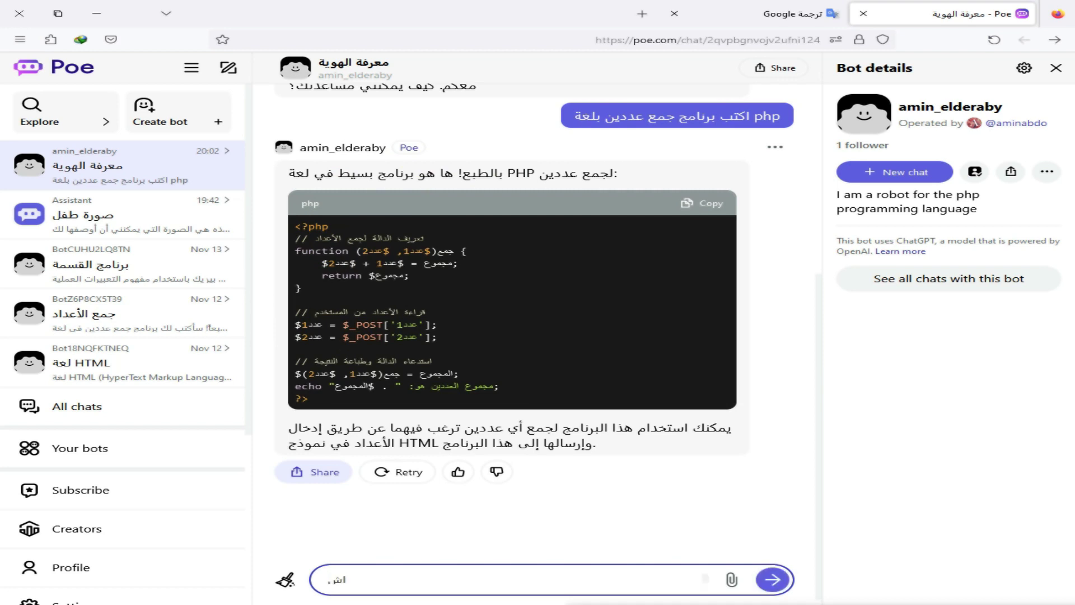
pyautogui.write('حلى الأ')
pyautogui.write('كواد')
pyautogui.press('Return')
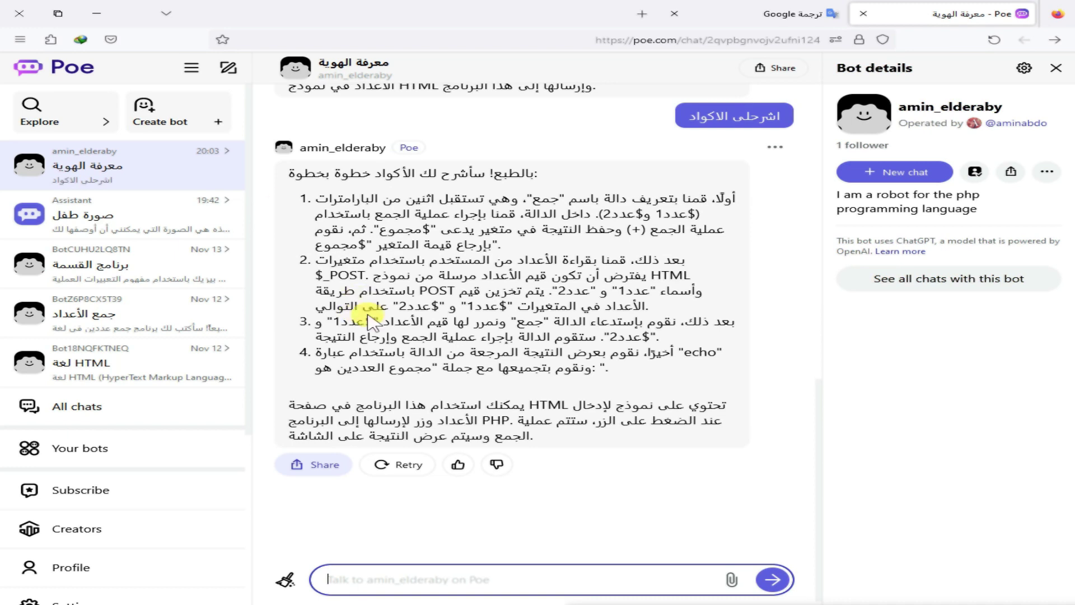
# Step: Open the Creators page and read the terms for earning money from bots
pyautogui.click(101, 539)
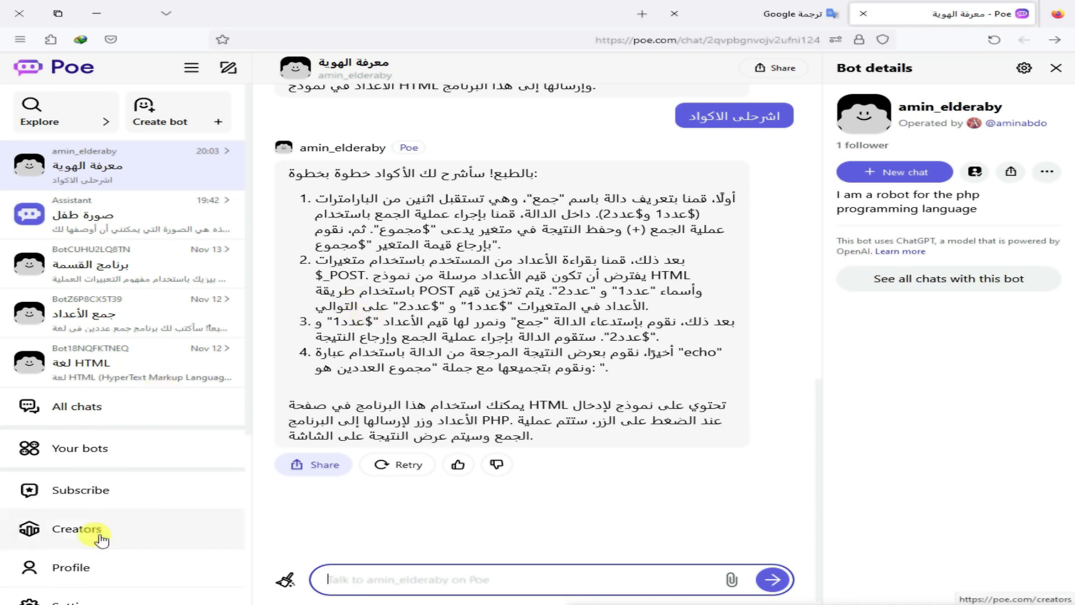
pyautogui.click(101, 539)
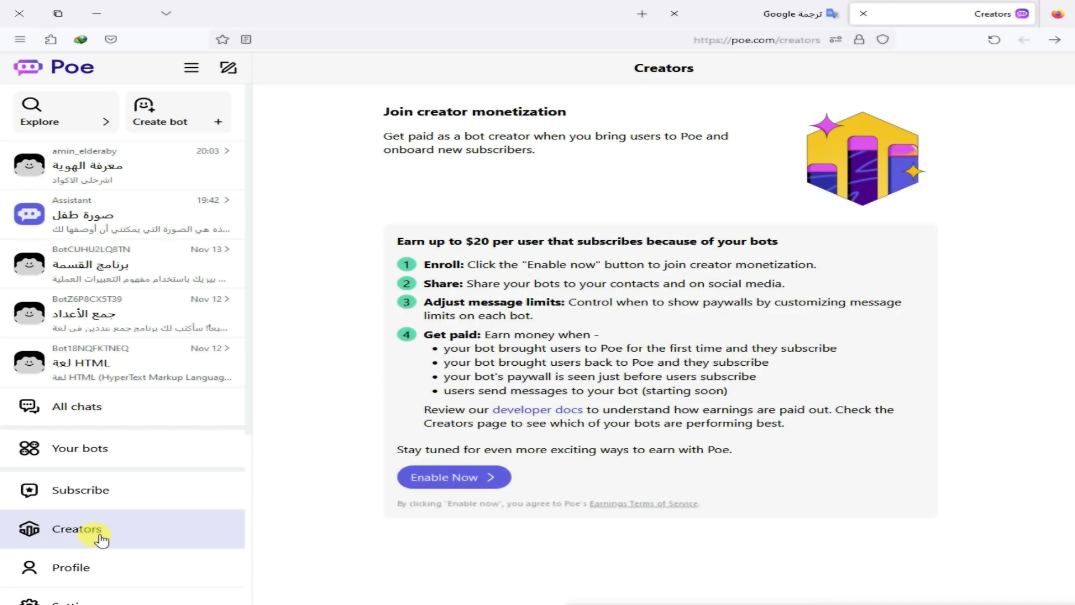
pyautogui.doubleClick(457, 240)
pyautogui.tripleClick(456, 240)
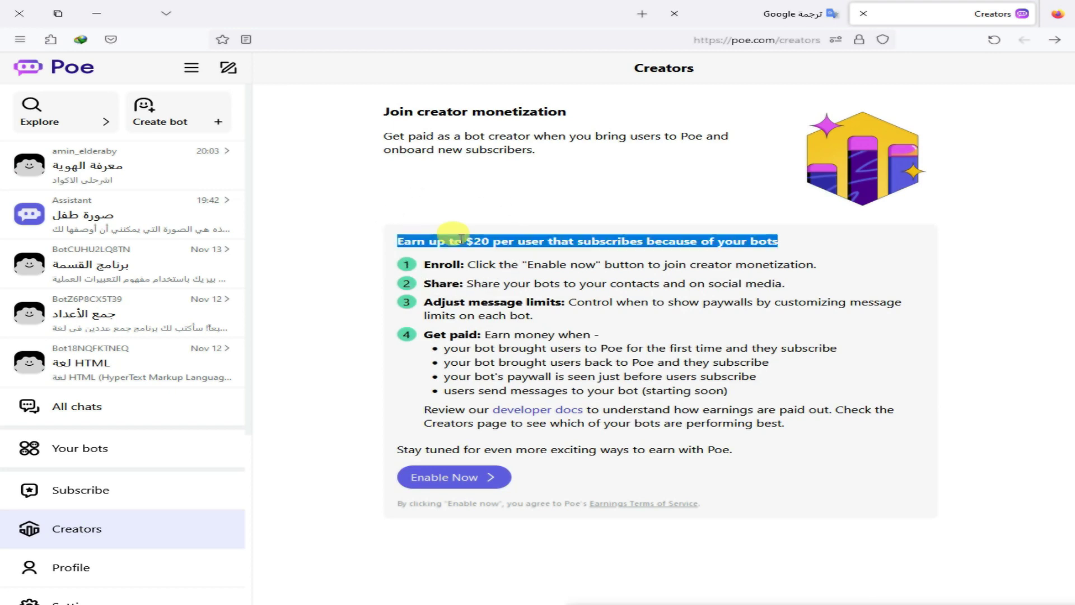
pyautogui.click(479, 278)
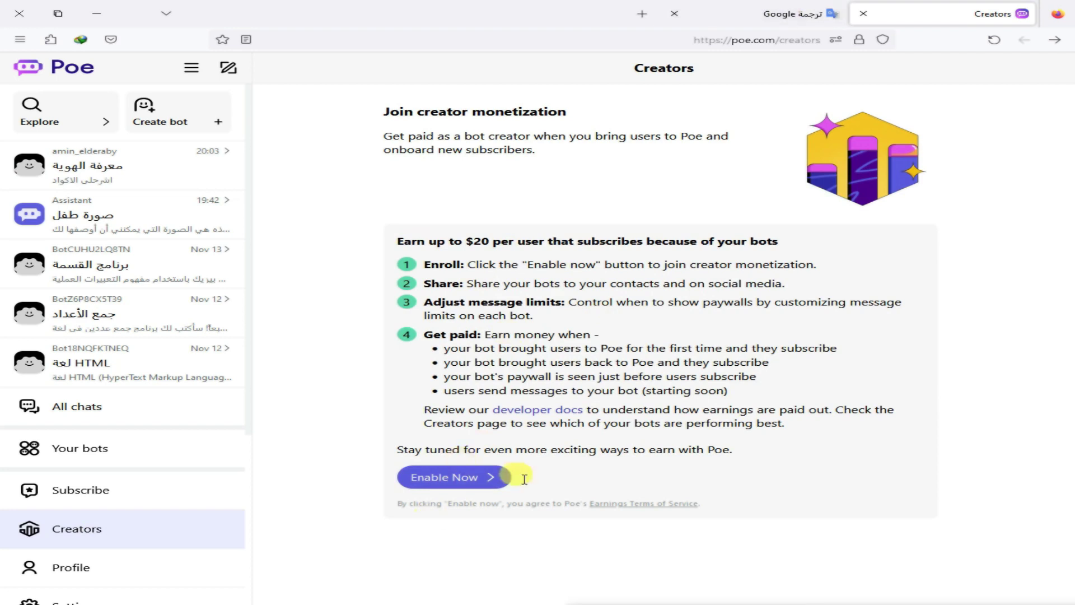
# Step: Try to enable creator monetization with Egypt as the country of residence, and request notification when Egypt is supported
pyautogui.click(459, 482)
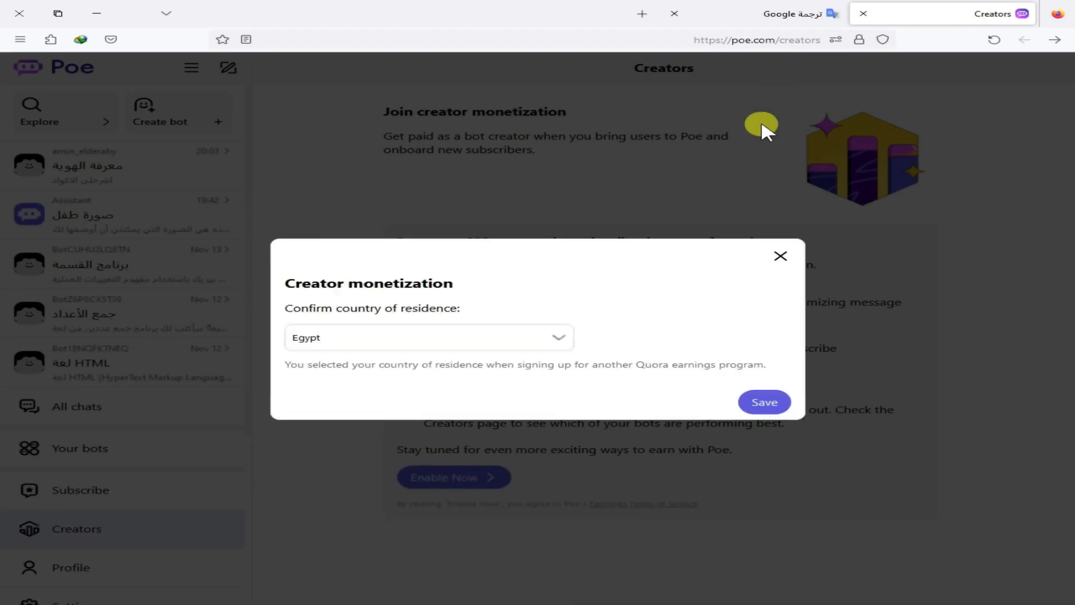
pyautogui.click(557, 339)
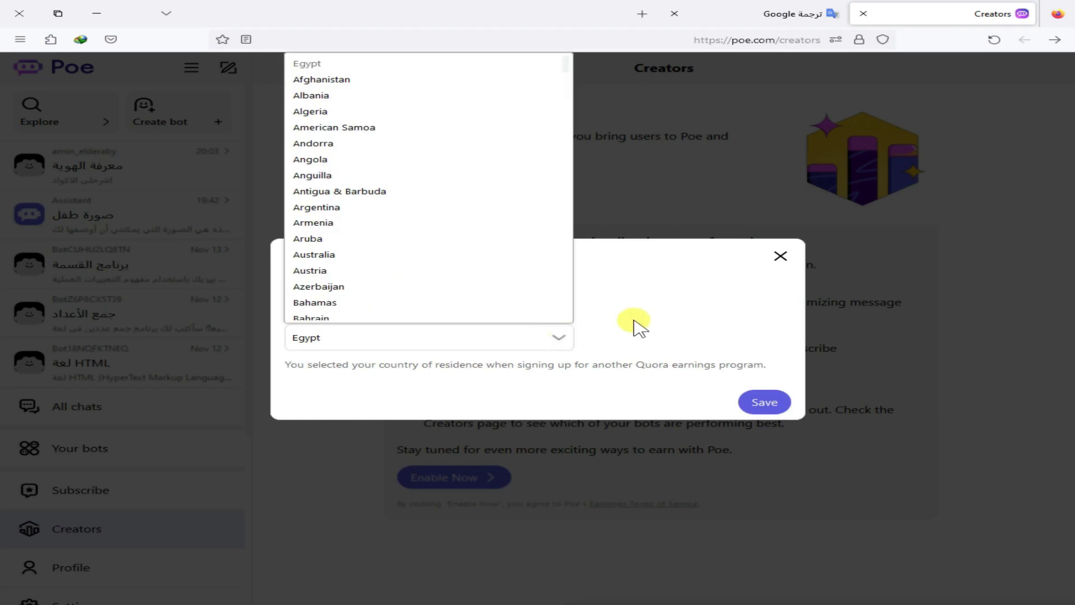
pyautogui.click(738, 409)
pyautogui.click(763, 402)
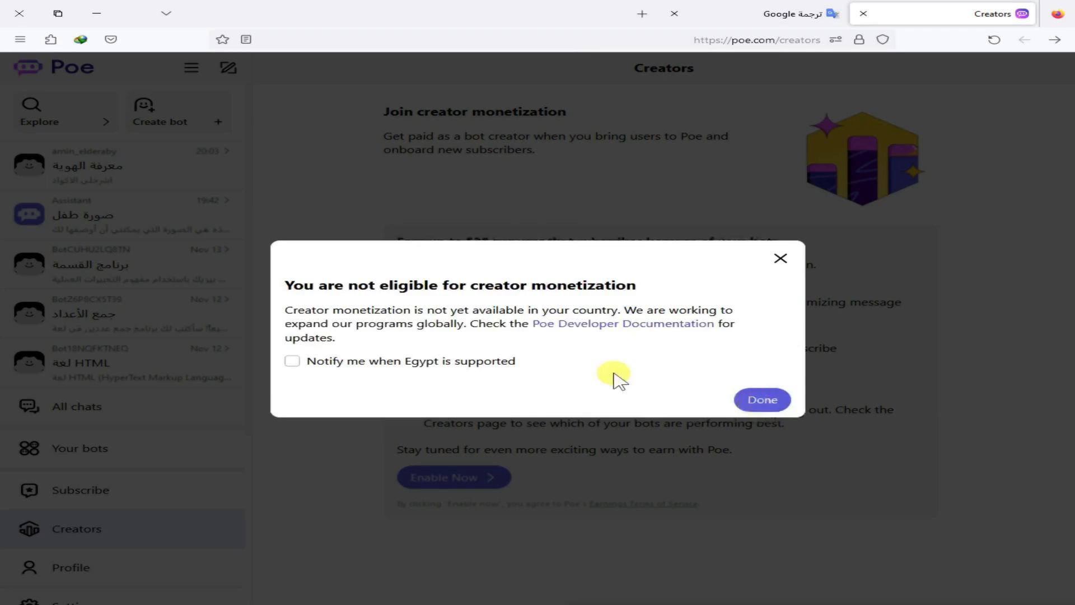
pyautogui.click(312, 369)
pyautogui.click(747, 400)
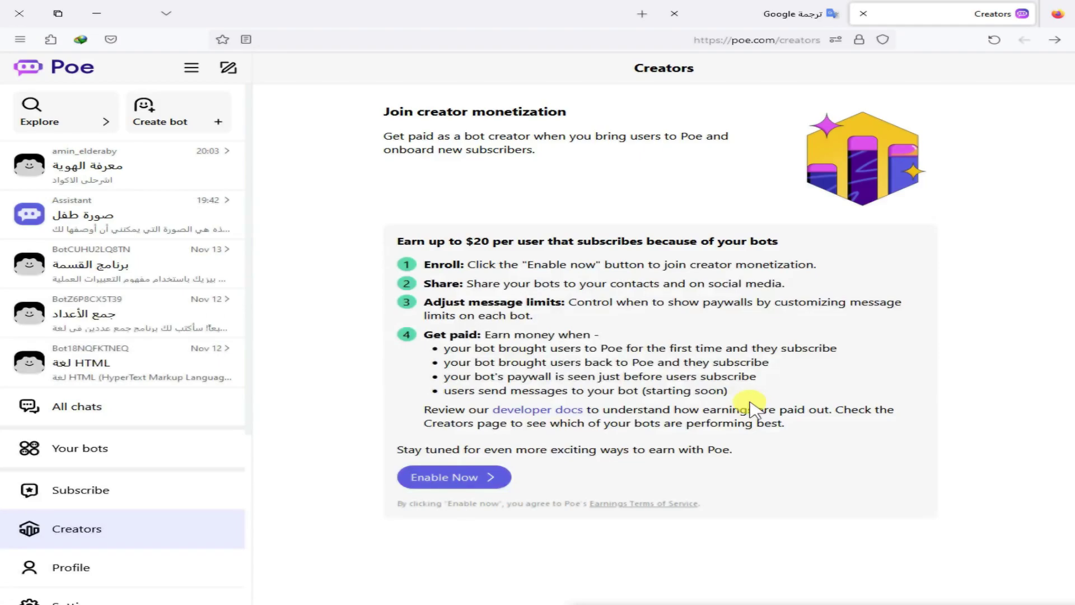
# Step: Switch to Google Translate to read the Arabic translation of the creator monetization terms, and return to Poe's Creators page
pyautogui.click(773, 17)
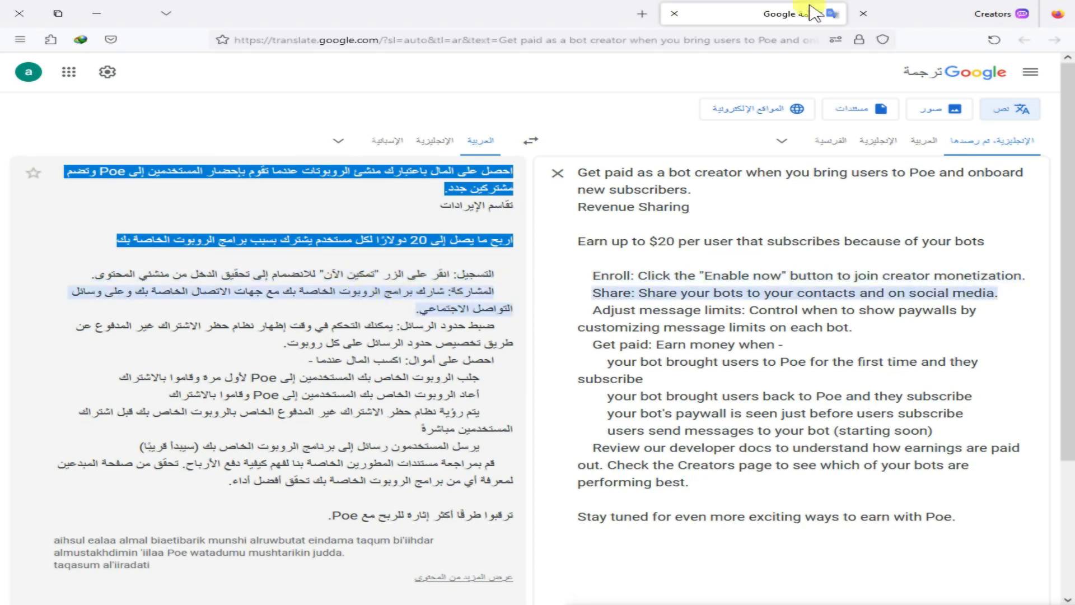
pyautogui.click(932, 12)
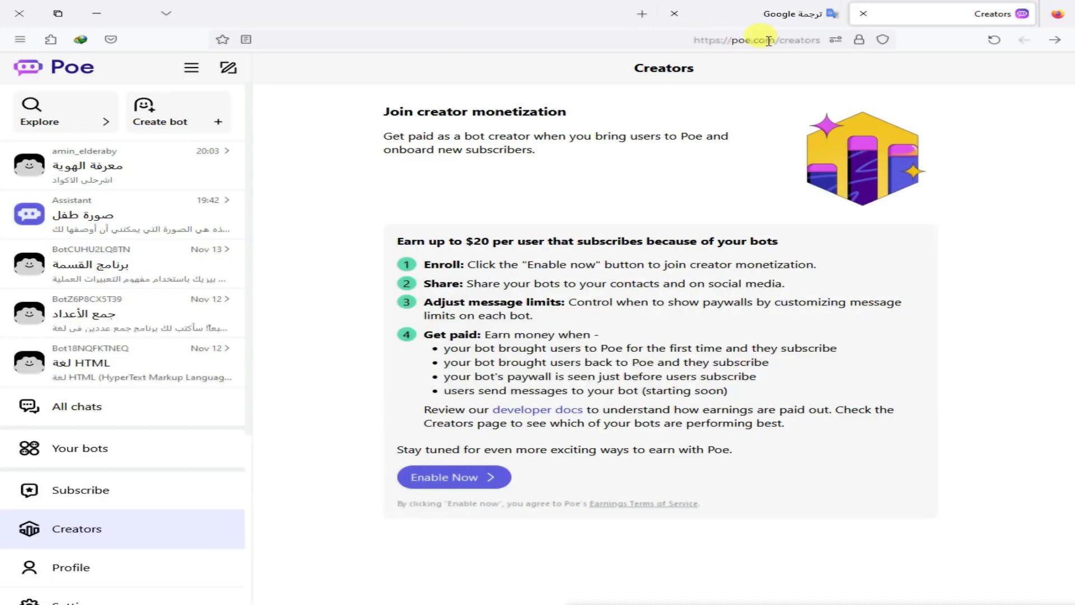
pyautogui.click(782, 16)
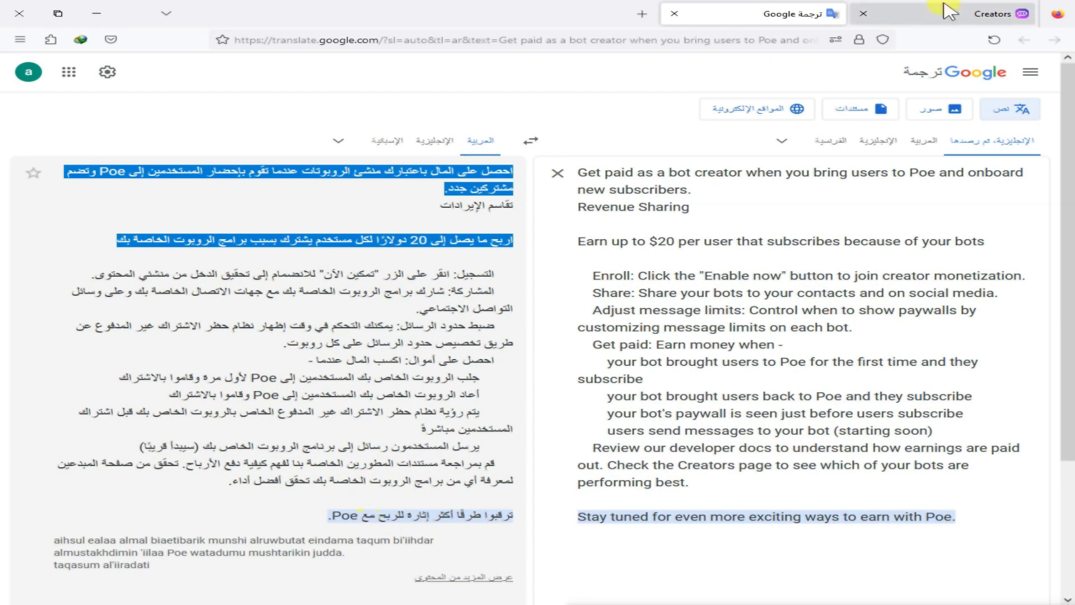
pyautogui.hotkey('ctrl', 'Tab')
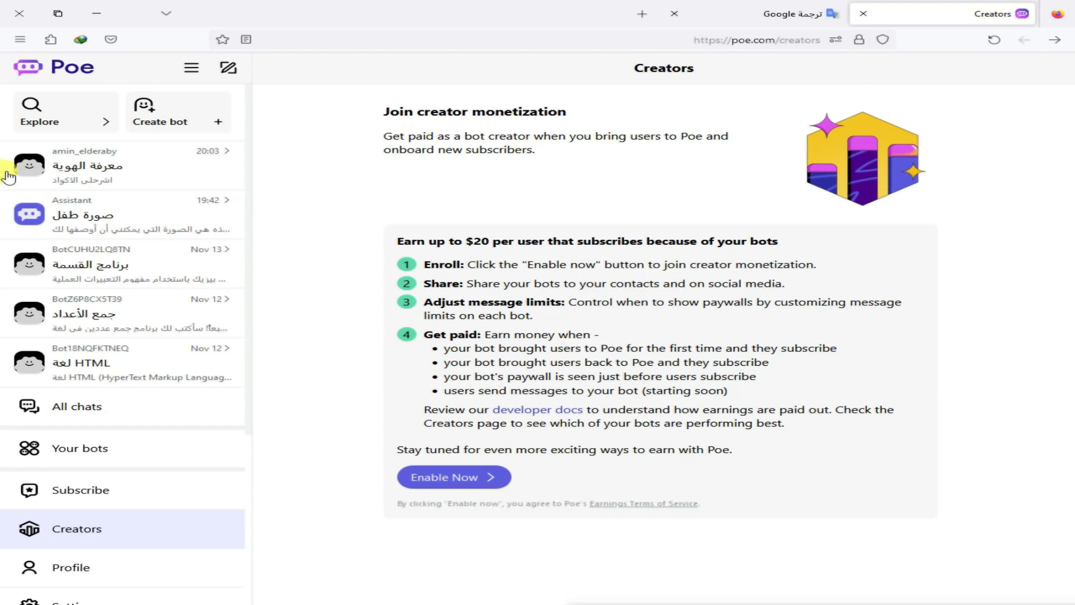
# Step: Open the PHP bot's chat and review its handle, base bot, prompt, greeting and profile in the bot's edit settings
pyautogui.click(124, 161)
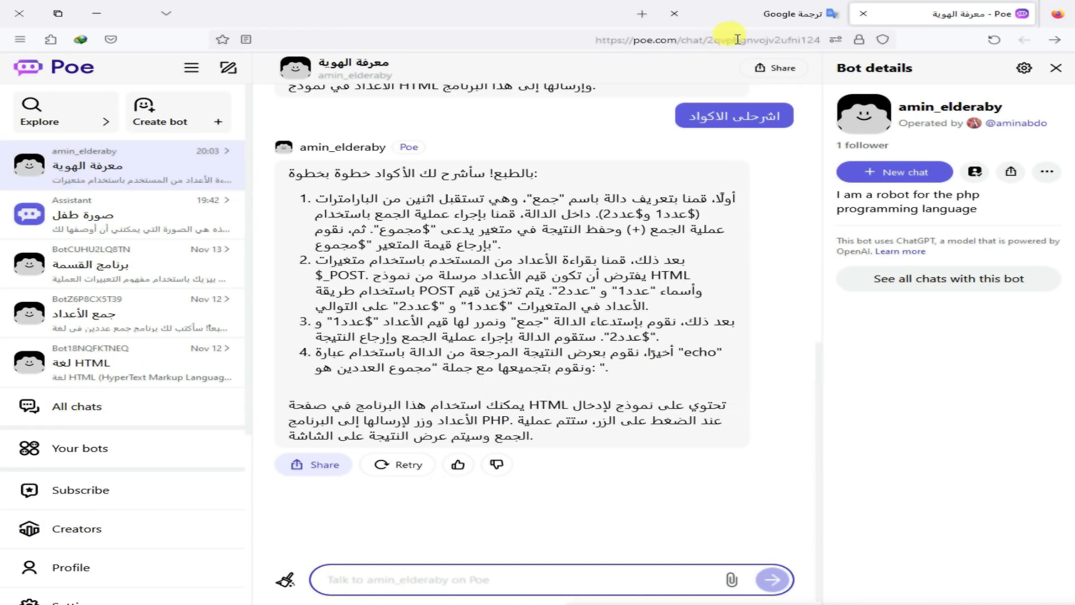
pyautogui.click(1025, 69)
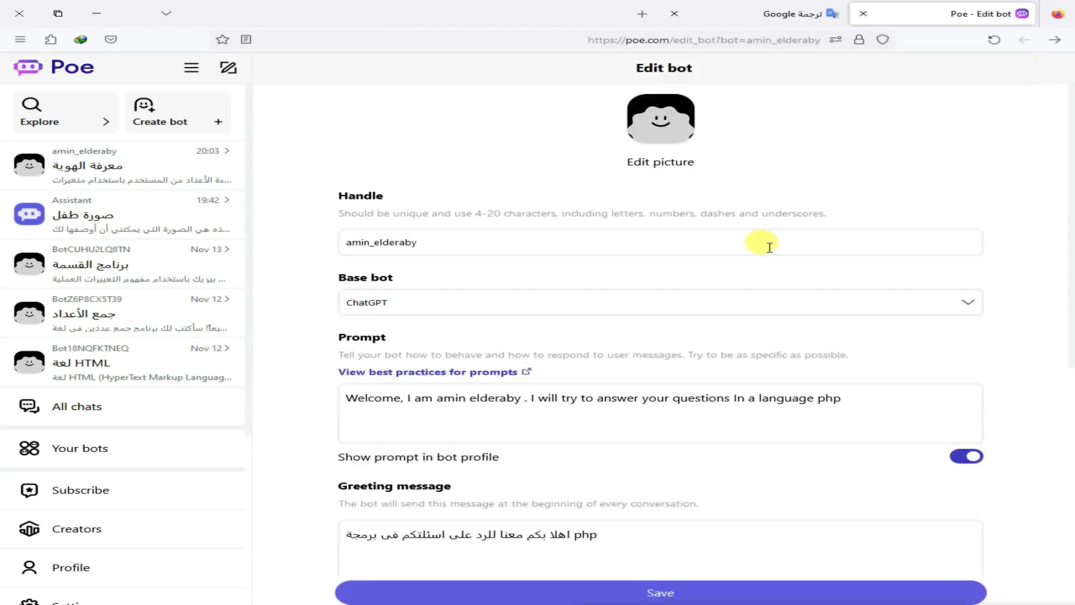
pyautogui.scroll(-7, 769, 247)
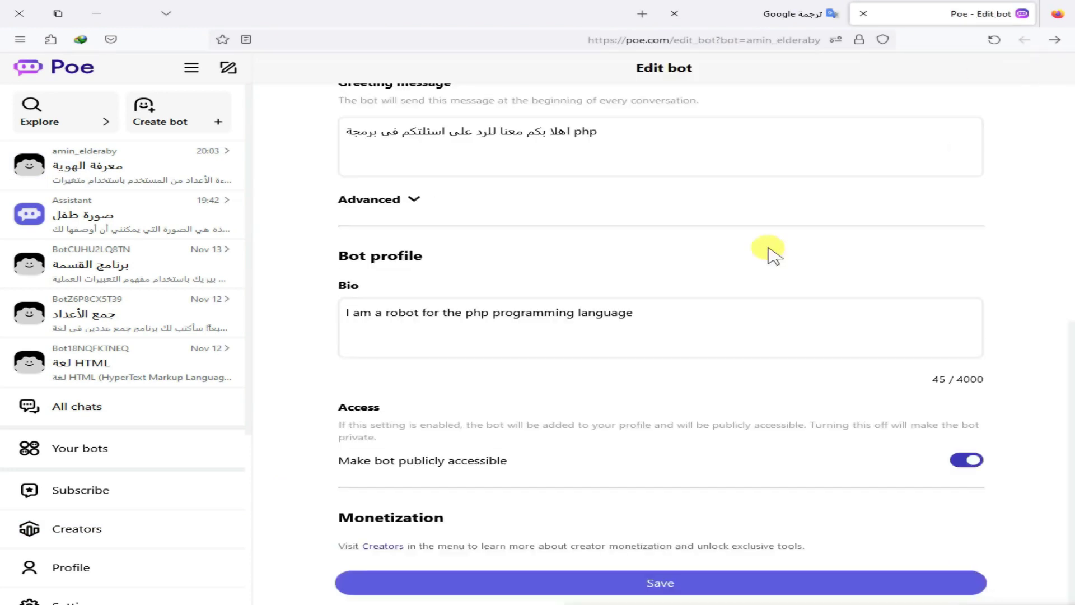
pyautogui.scroll(7, 769, 247)
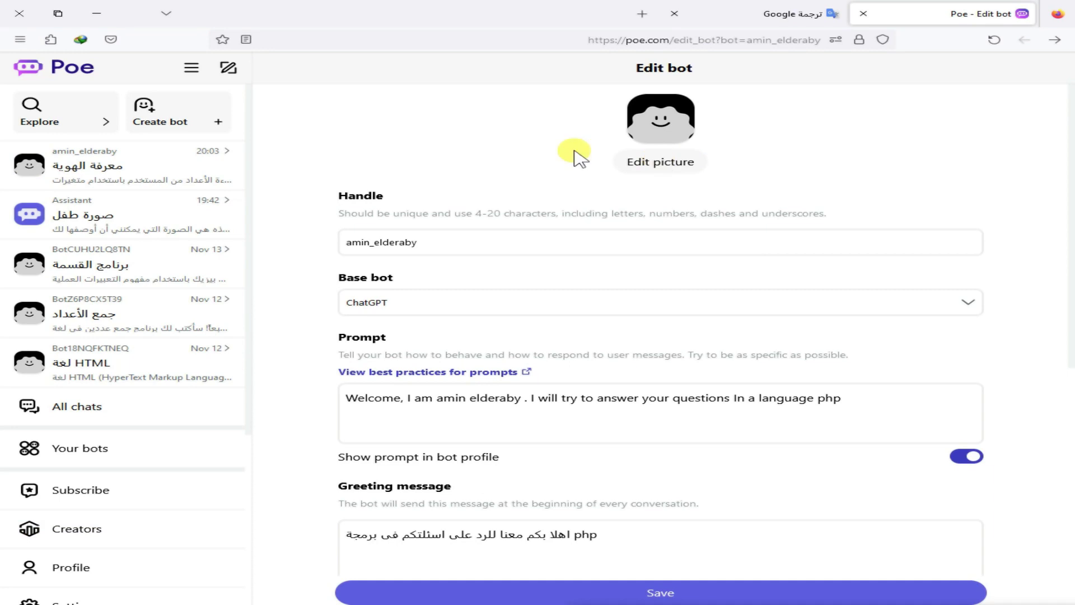
pyautogui.rightClick(50, 69)
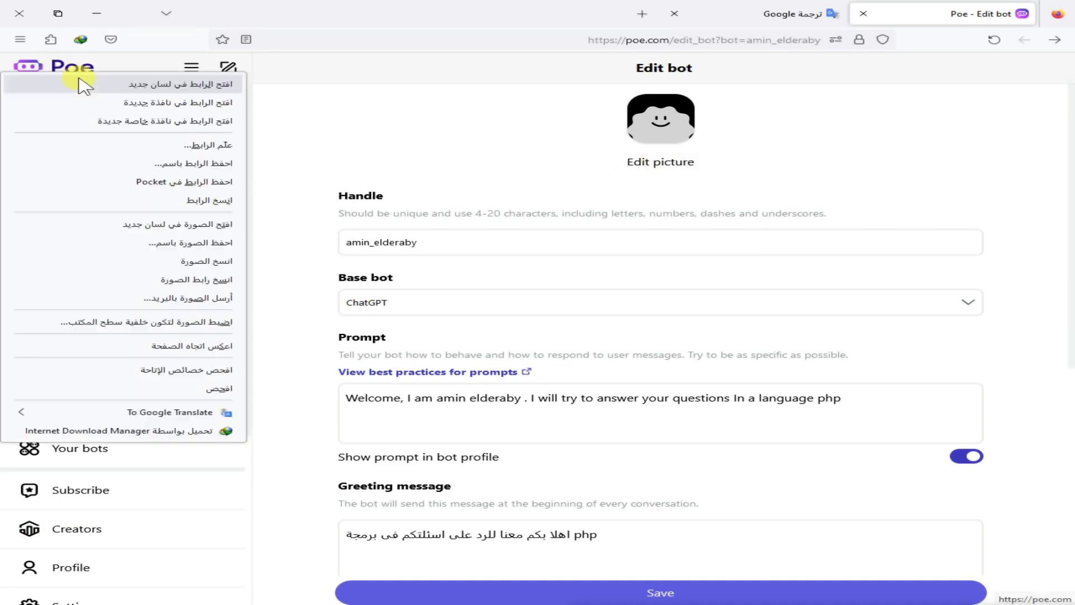
pyautogui.click(384, 89)
pyautogui.scroll(-4, 151, 343)
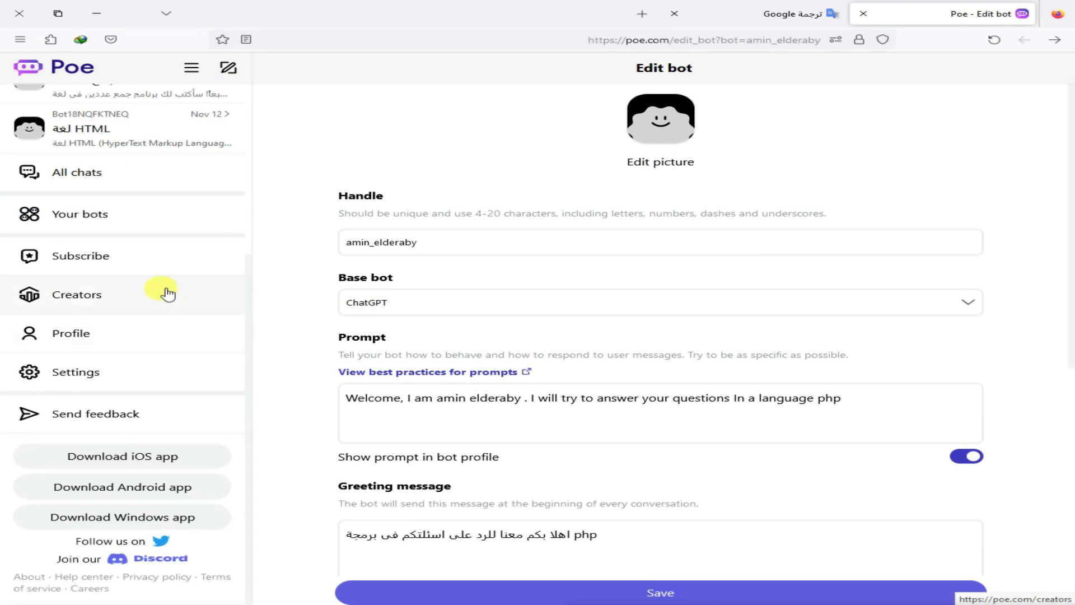
pyautogui.click(95, 423)
pyautogui.click(53, 379)
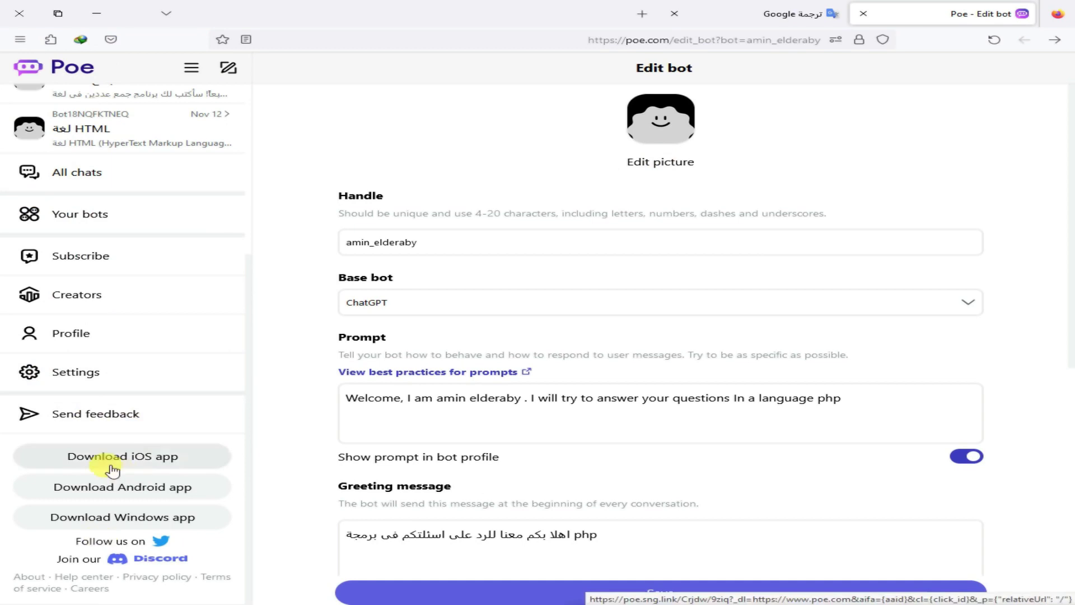
pyautogui.click(137, 458)
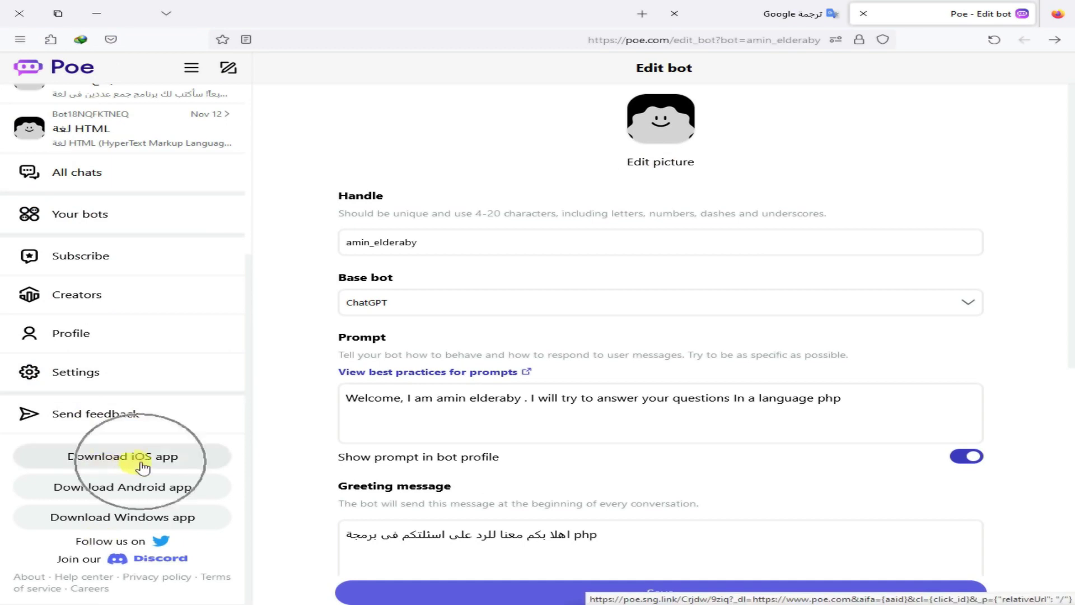
pyautogui.click(122, 498)
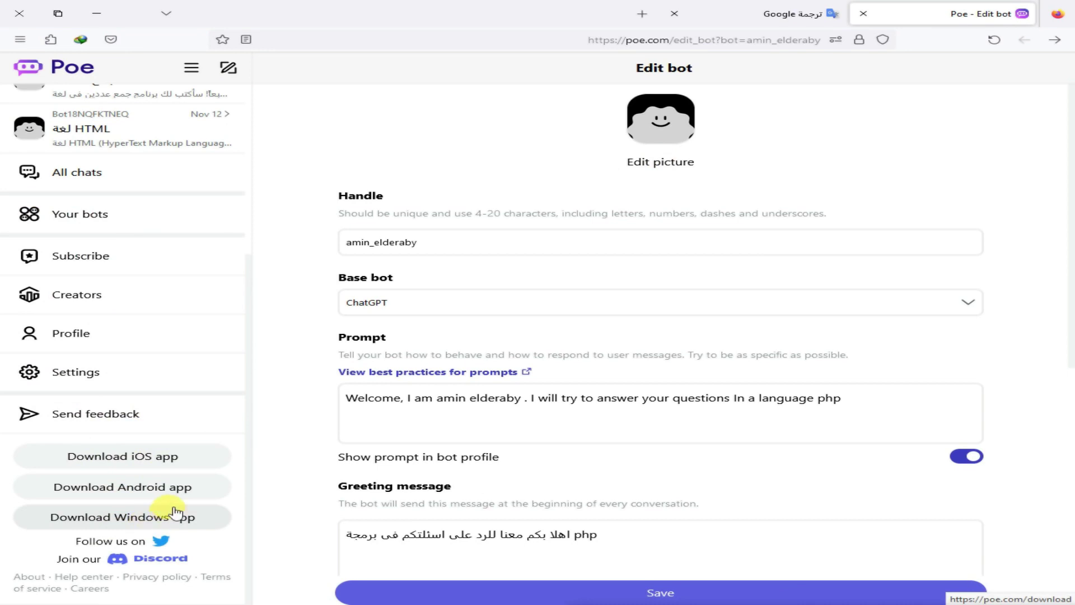
pyautogui.scroll(2, 169, 498)
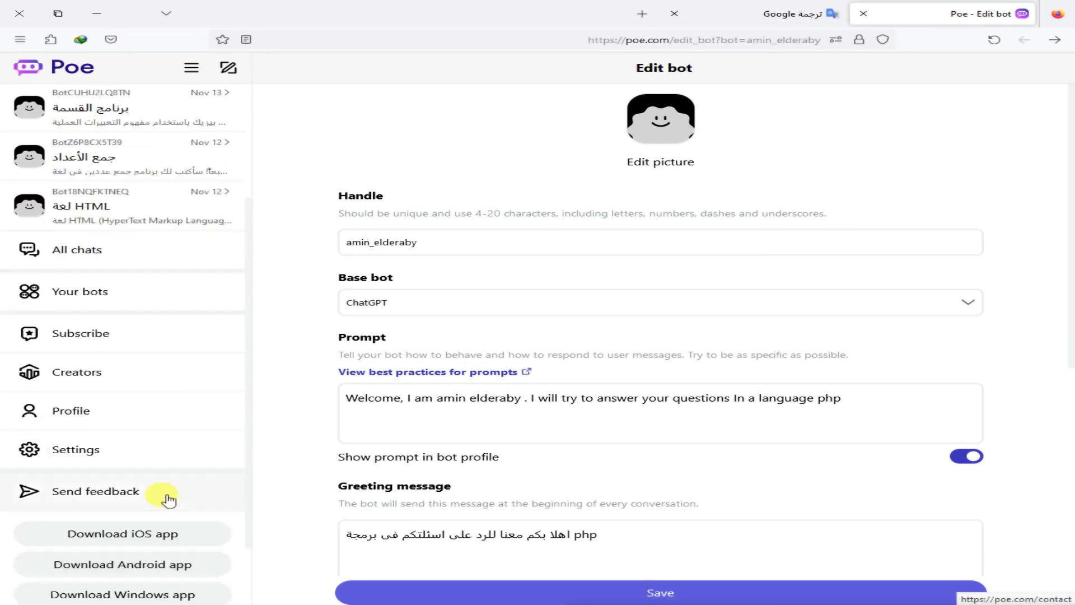
pyautogui.scroll(2, 169, 499)
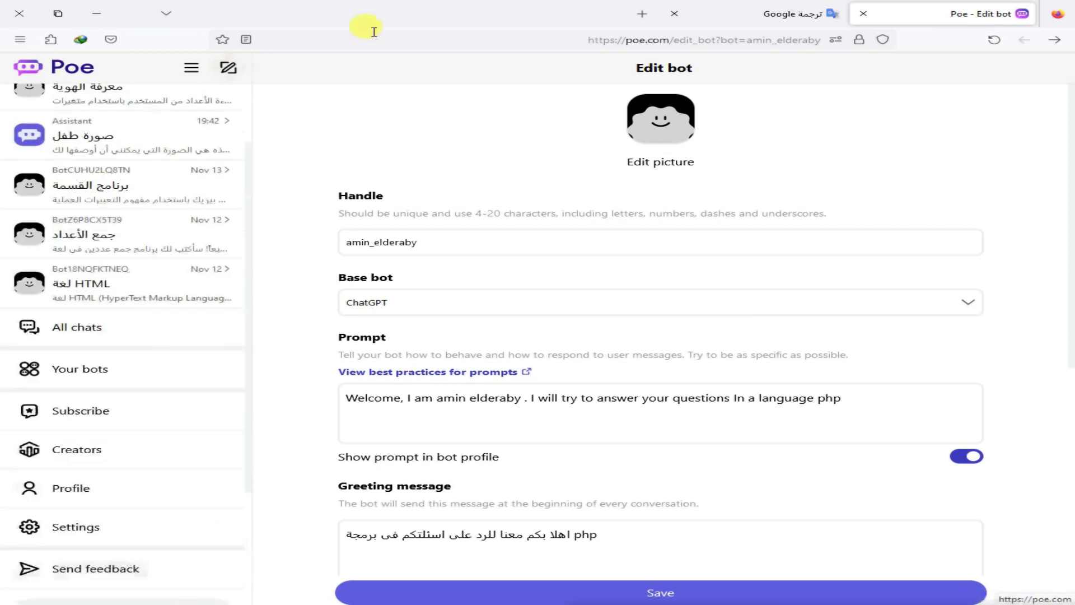
# Step: Open Poe's home page in a new browser tab, and expand the navigation sidebar on the bot's edit page while it loads
pyautogui.rightClick(72, 67)
pyautogui.press('Escape')
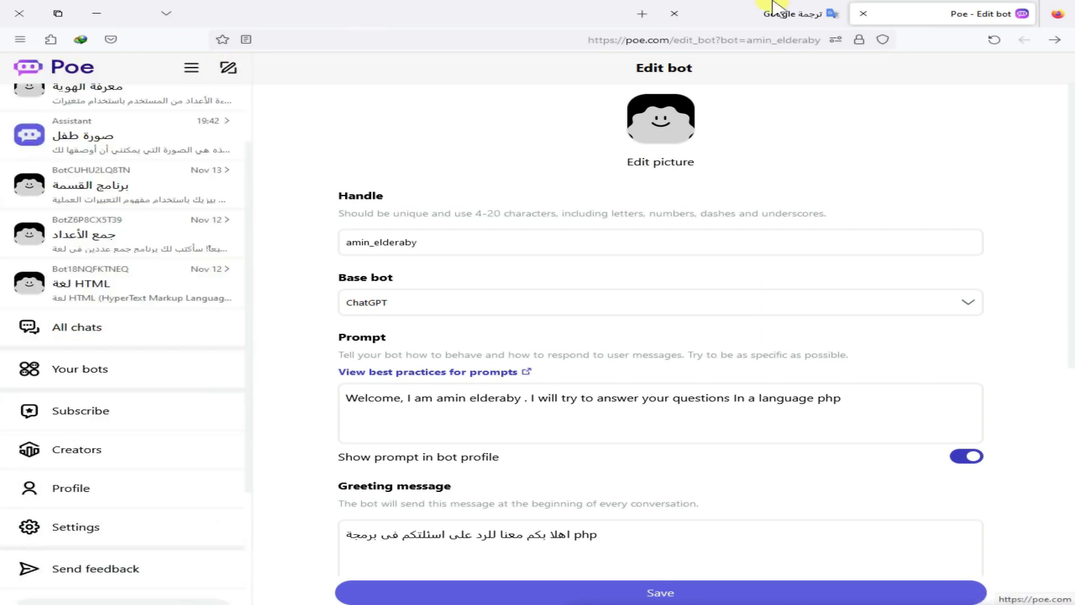
pyautogui.click(777, 12)
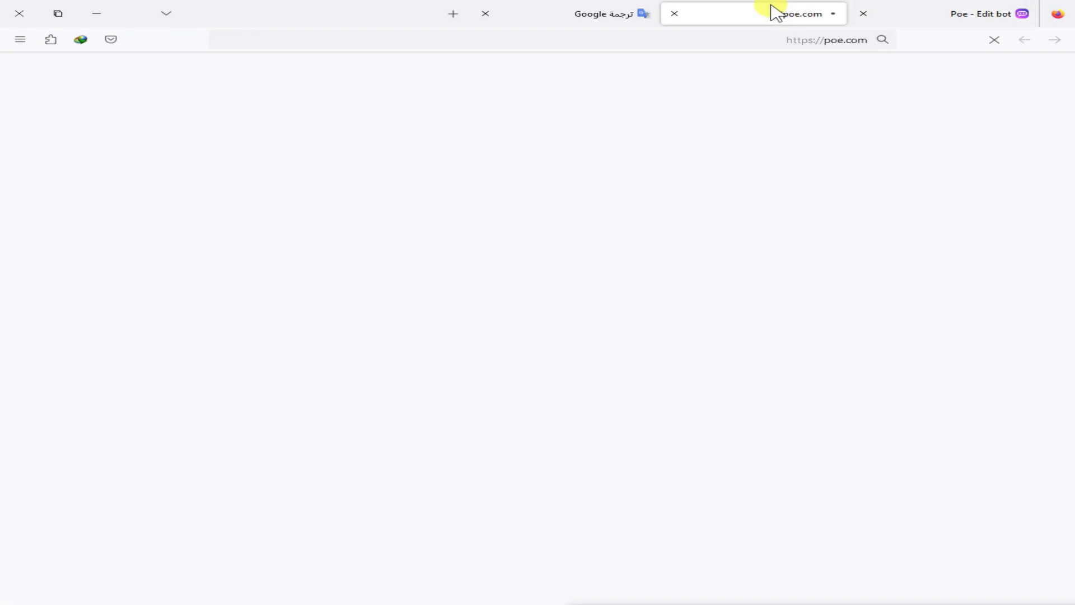
pyautogui.hotkey('ctrl', 'shift', 'Tab')
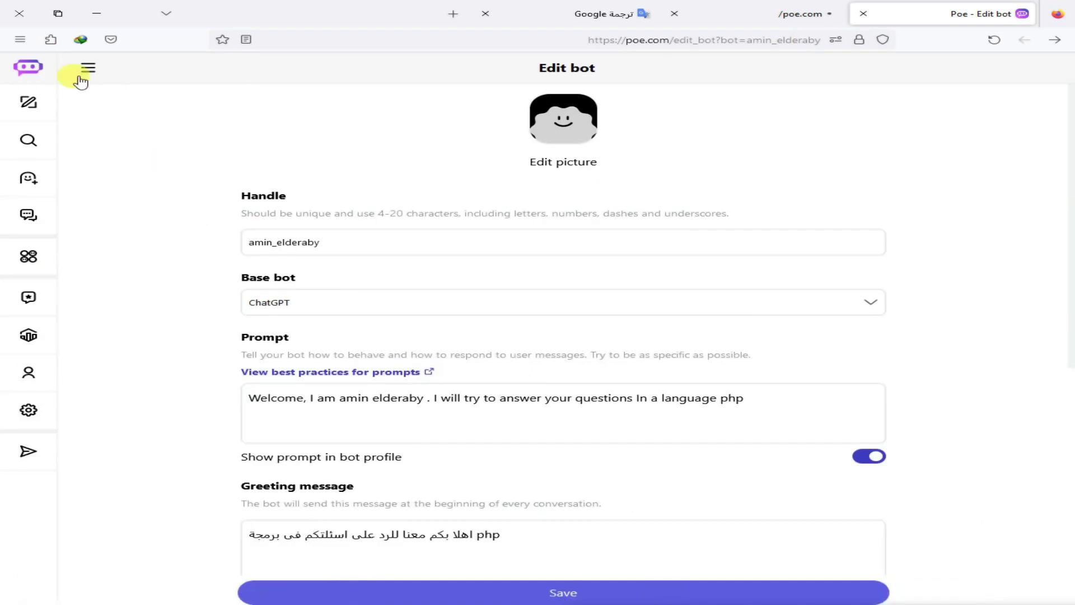
pyautogui.click(88, 71)
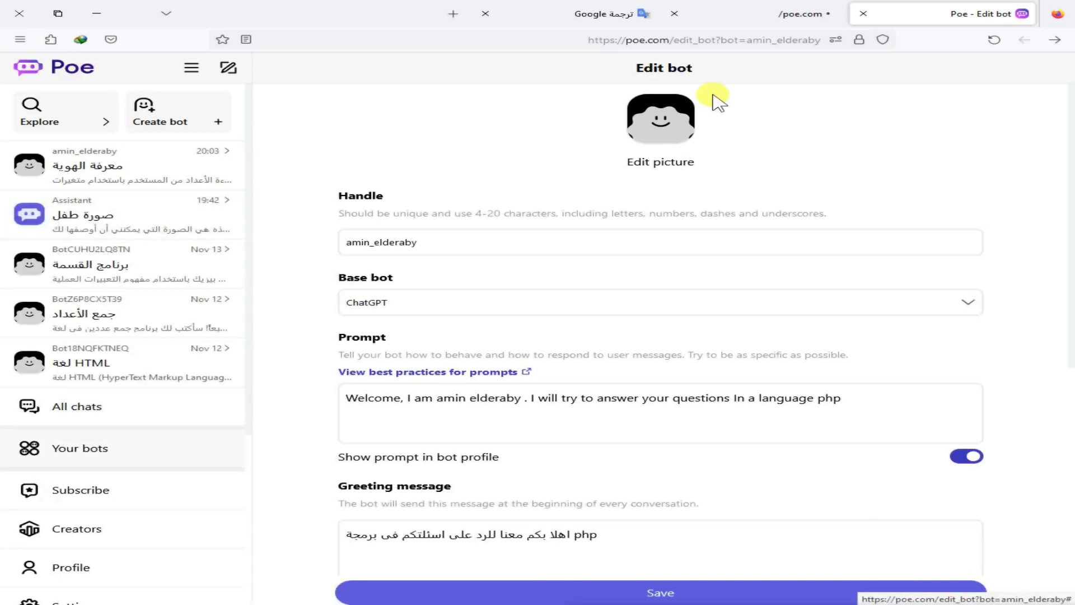
pyautogui.click(795, 6)
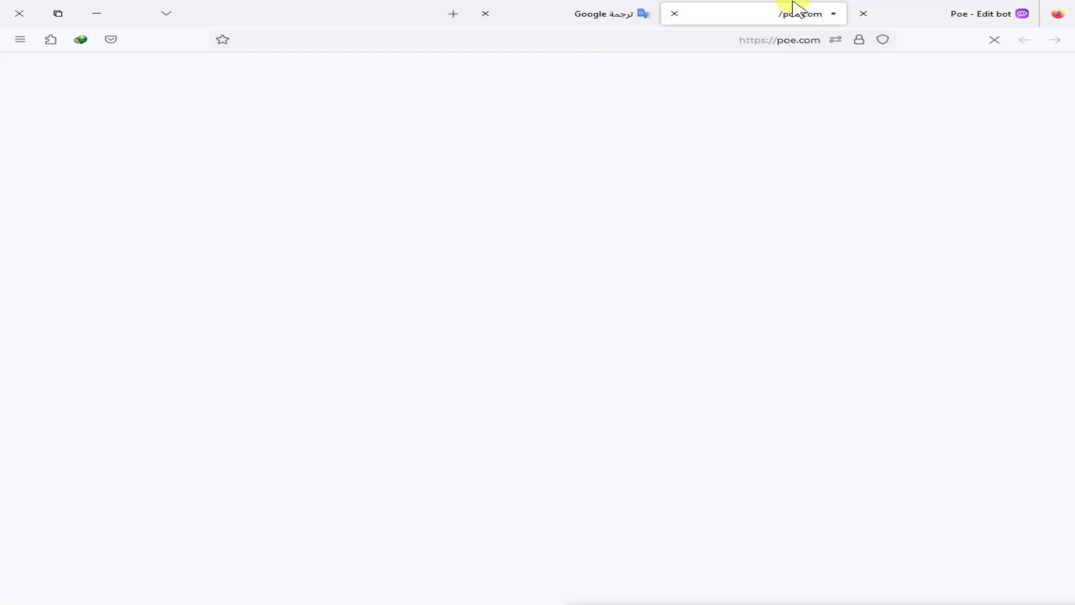